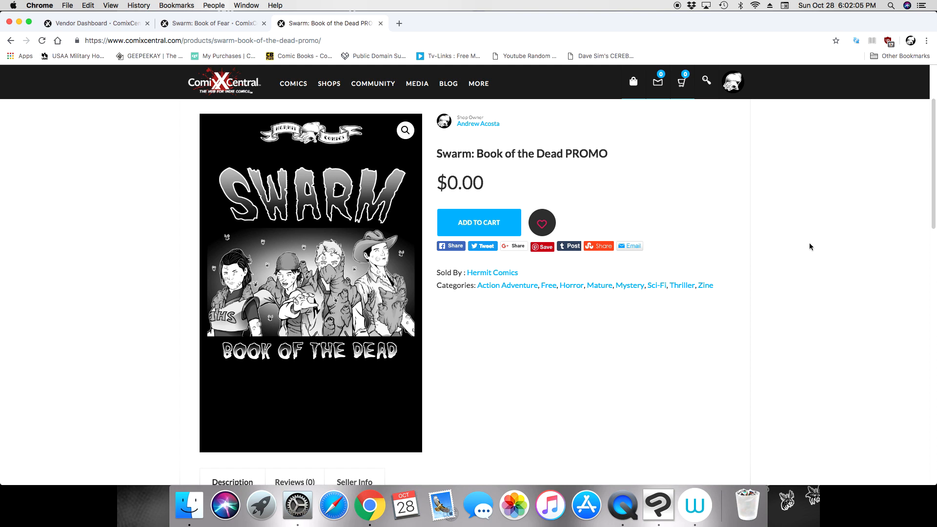
- Compare the Swarm: Book of Fear product page with the Swarm: Book of the Dead PROMO page
click(238, 23)
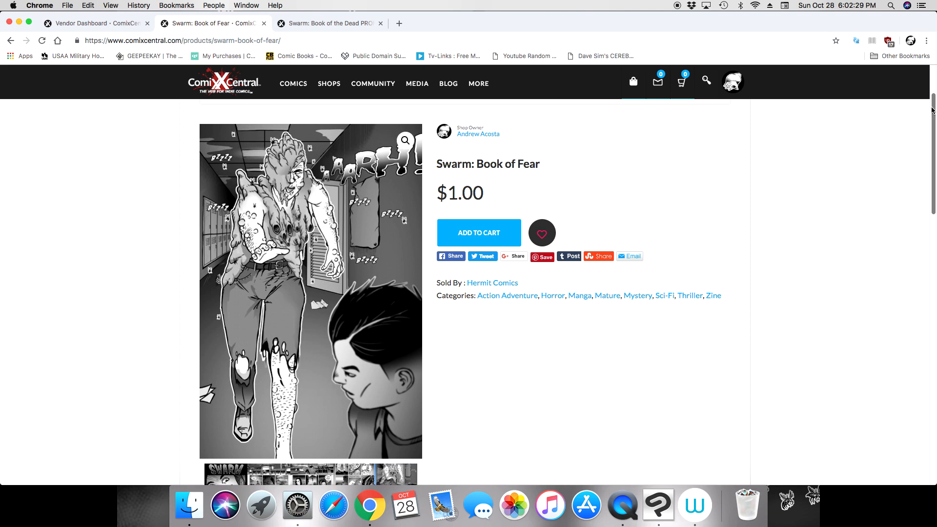
drag(934, 109, 932, 109)
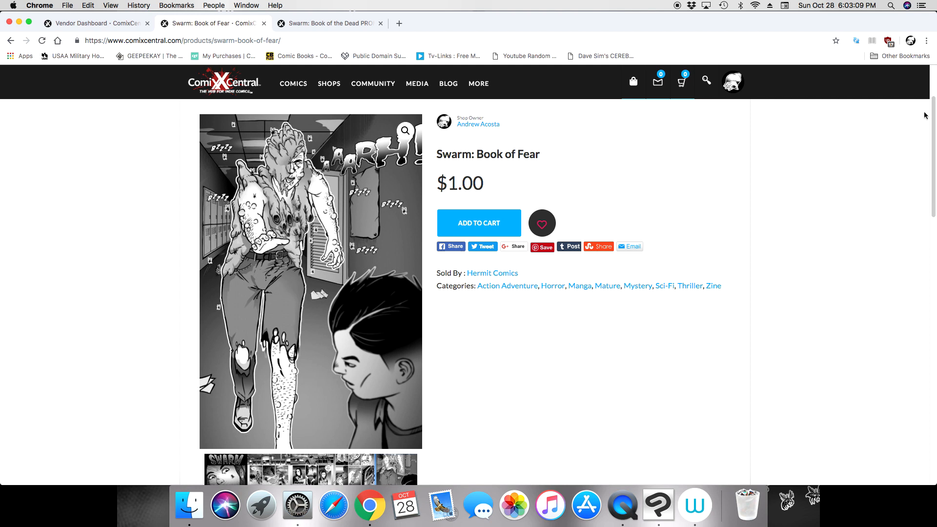
click(335, 24)
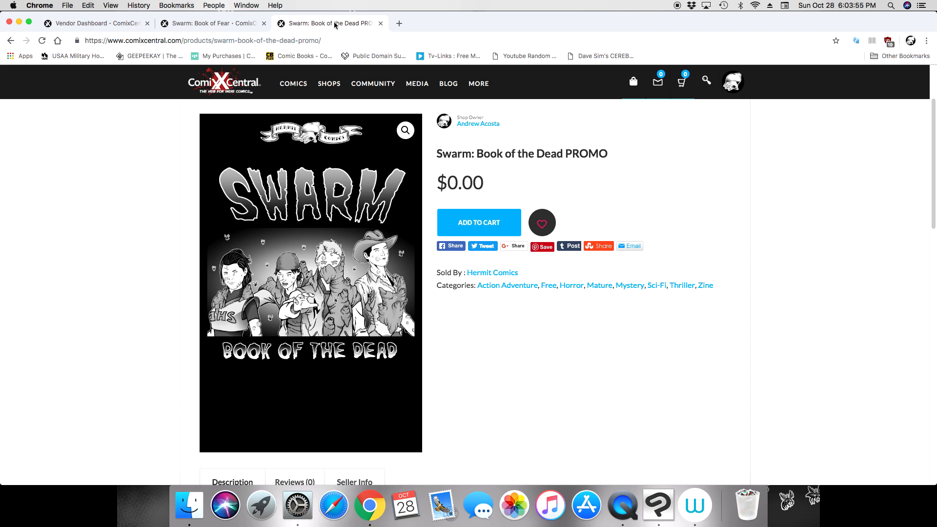
- Switch to Clip Studio Paint and sketch a wide rectangle with the G-pen, labelled 17" across and 5" high
click(658, 491)
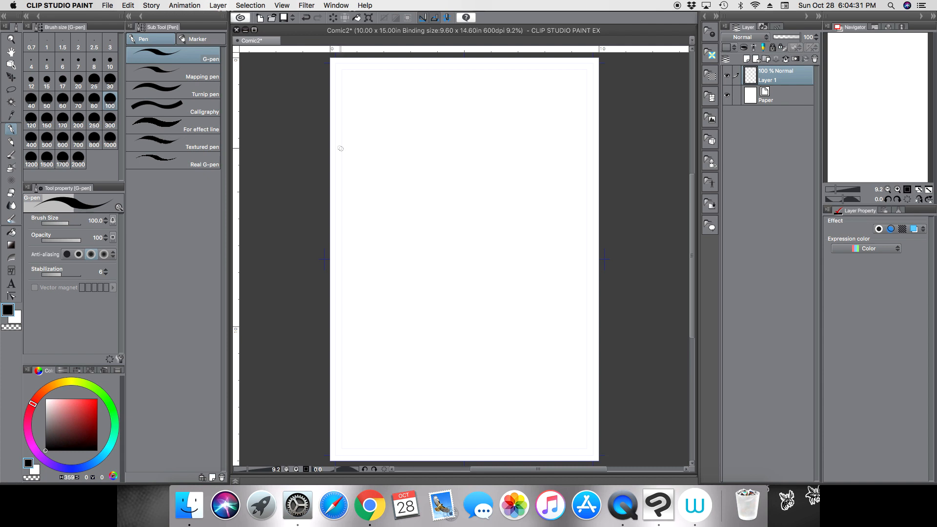
mouse_move(339, 139)
mouse_down()
mouse_move(339, 175)
mouse_move(408, 137)
mouse_move(590, 139)
mouse_move(579, 225)
mouse_move(337, 237)
mouse_up()
mouse_move(431, 119)
mouse_down()
mouse_move(430, 134)
mouse_move(450, 122)
mouse_up()
drag(455, 112, 452, 121)
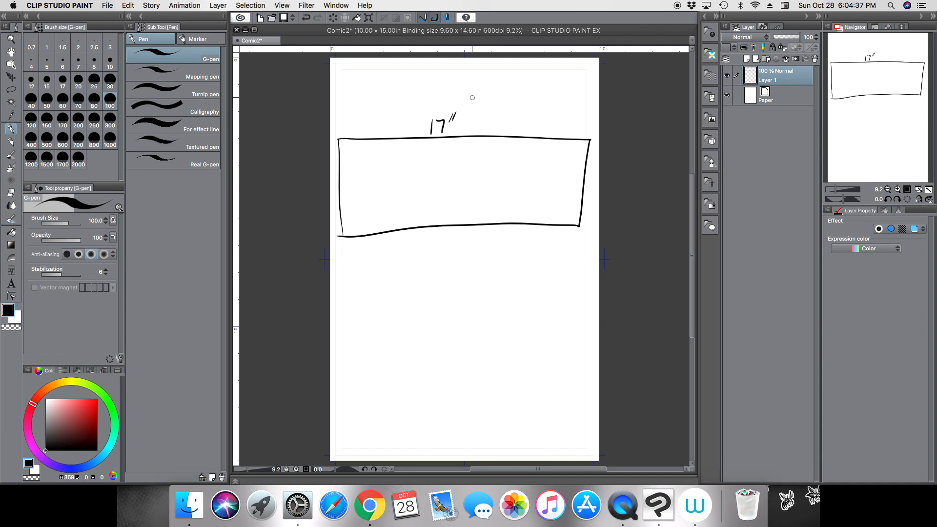
drag(562, 164, 560, 177)
drag(564, 167, 573, 168)
drag(579, 159, 576, 167)
- Mark a .25 margin and 4" span at the rectangle's left, plus a vertical divider and an arrow reaching the right .25 margin
mouse_move(342, 226)
mouse_down()
mouse_move(355, 229)
mouse_move(356, 210)
mouse_up()
click(346, 211)
drag(357, 202, 357, 209)
drag(359, 202, 362, 200)
drag(364, 218, 445, 211)
drag(446, 211, 439, 215)
drag(408, 193, 407, 199)
drag(411, 192, 409, 198)
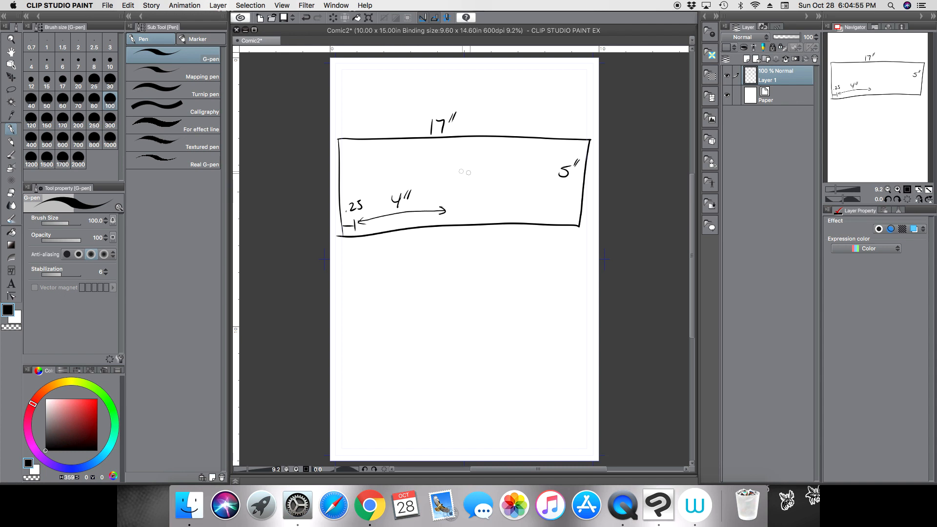
mouse_move(448, 144)
mouse_down()
mouse_move(448, 220)
mouse_move(453, 210)
mouse_move(573, 210)
mouse_up()
mouse_move(561, 203)
mouse_down()
mouse_move(575, 213)
mouse_move(579, 202)
mouse_up()
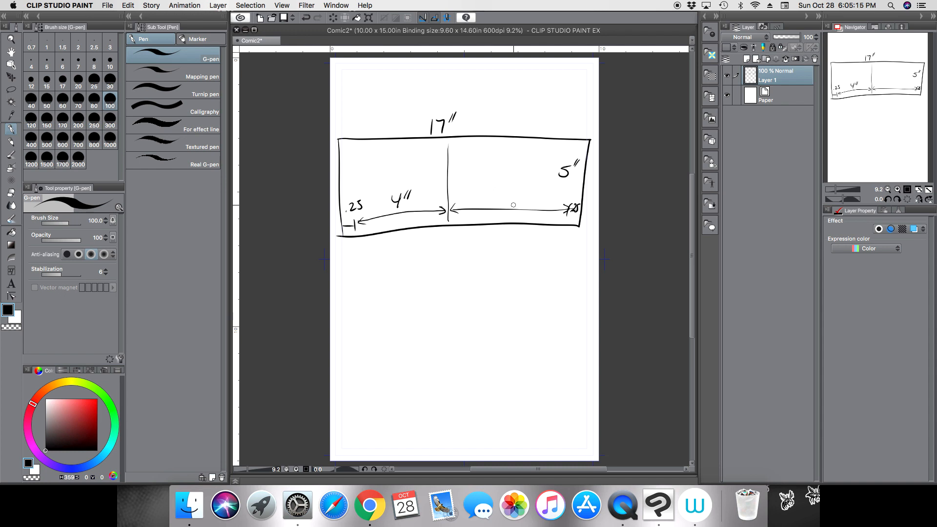
- Write the width breakdown below the rectangle, with .25, 4" and .25 separated by vertical ticks
click(340, 259)
drag(342, 252, 355, 261)
click(563, 248)
drag(569, 238, 576, 247)
mouse_move(362, 243)
mouse_down()
mouse_move(361, 268)
mouse_move(383, 256)
mouse_up()
drag(380, 248, 377, 262)
drag(386, 242, 426, 269)
drag(560, 235, 555, 267)
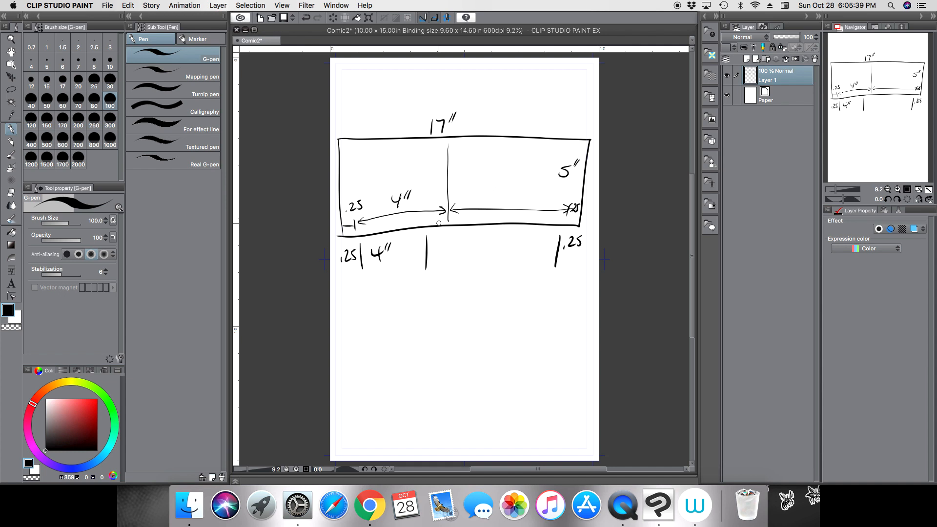
- Write 12.5 in the middle section of the width breakdown and scribble an oval under the 4" section
drag(454, 239, 452, 255)
mouse_move(463, 240)
mouse_down()
mouse_move(473, 254)
mouse_move(493, 239)
mouse_move(492, 253)
mouse_up()
click(481, 250)
mouse_move(418, 264)
mouse_down()
mouse_move(363, 268)
mouse_move(425, 269)
mouse_move(390, 261)
mouse_up()
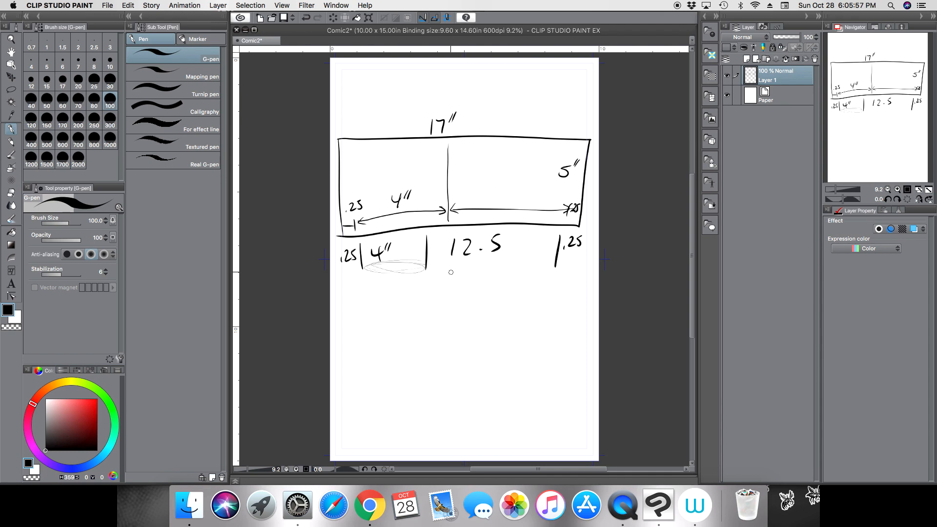
- Open the new document settings and arrange them beside the dimension sketch
click(259, 17)
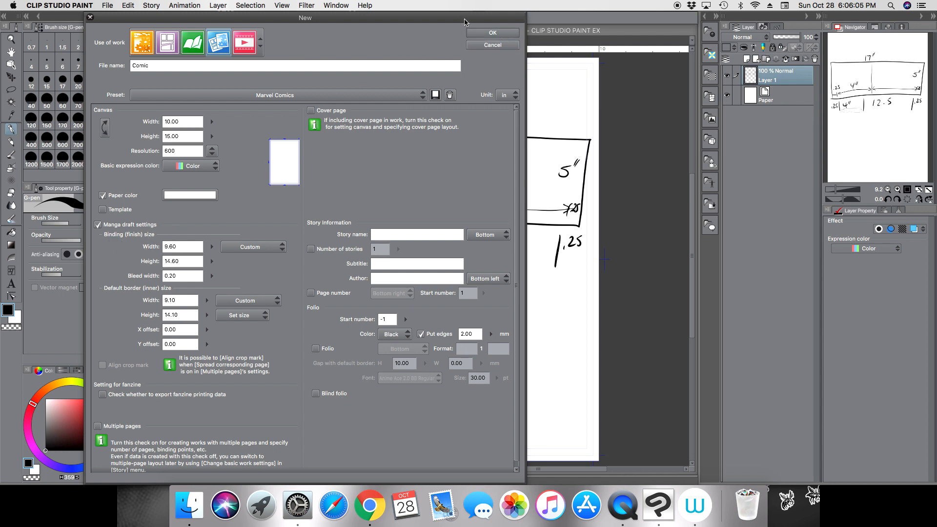
drag(574, 34, 758, 38)
drag(482, 17, 399, 16)
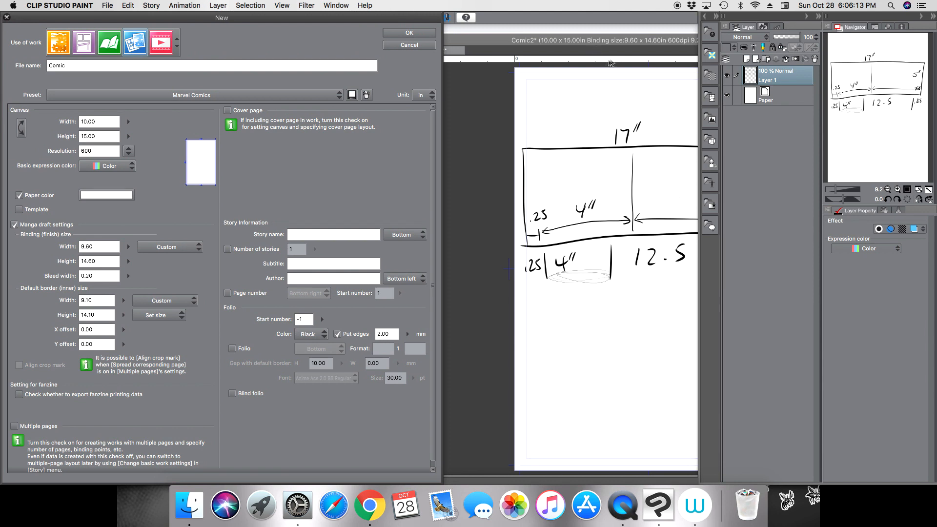
drag(633, 40, 550, 28)
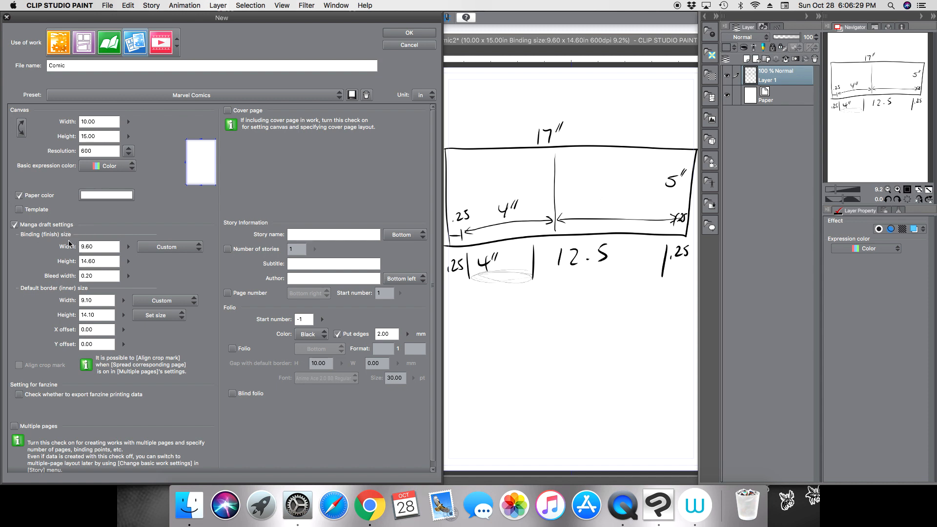
- Set the binding (finish) size to 16.5 in wide and 4.5 in high
double_click(99, 246)
text(12)
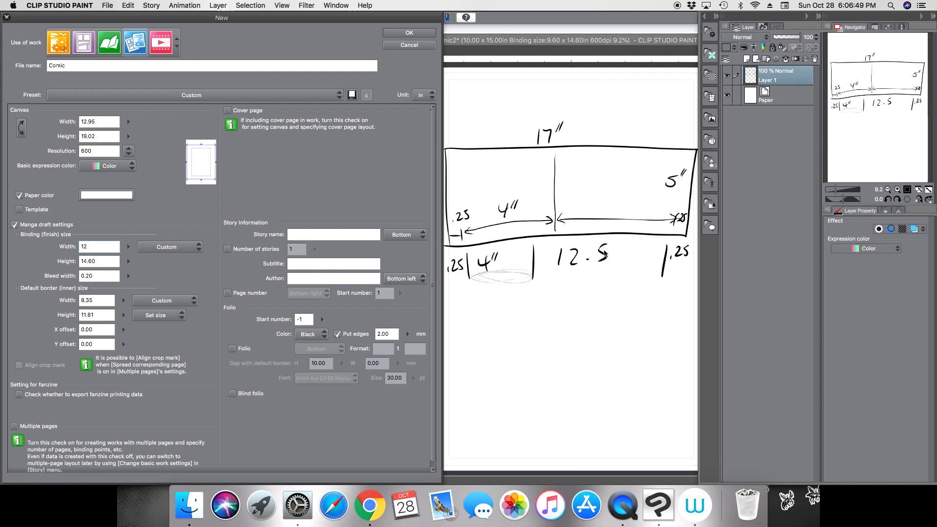
key(BackSpace)
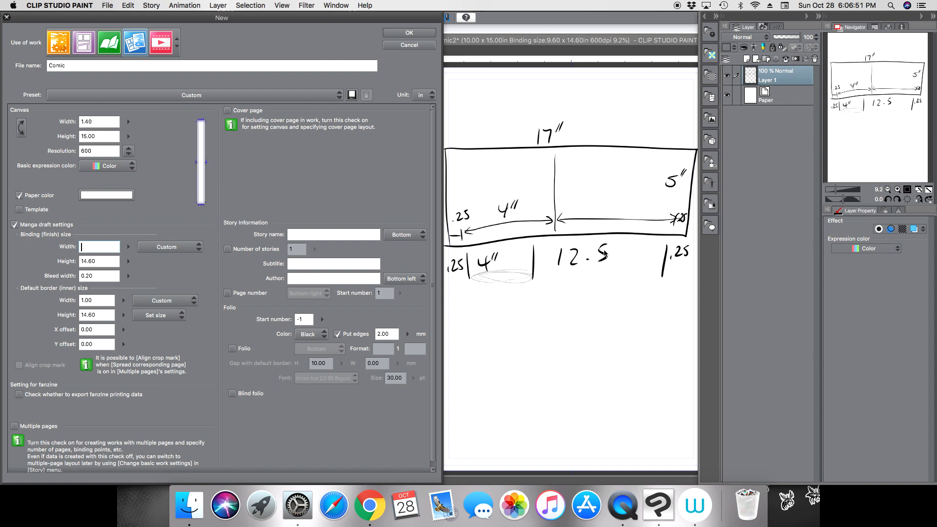
text(6.)
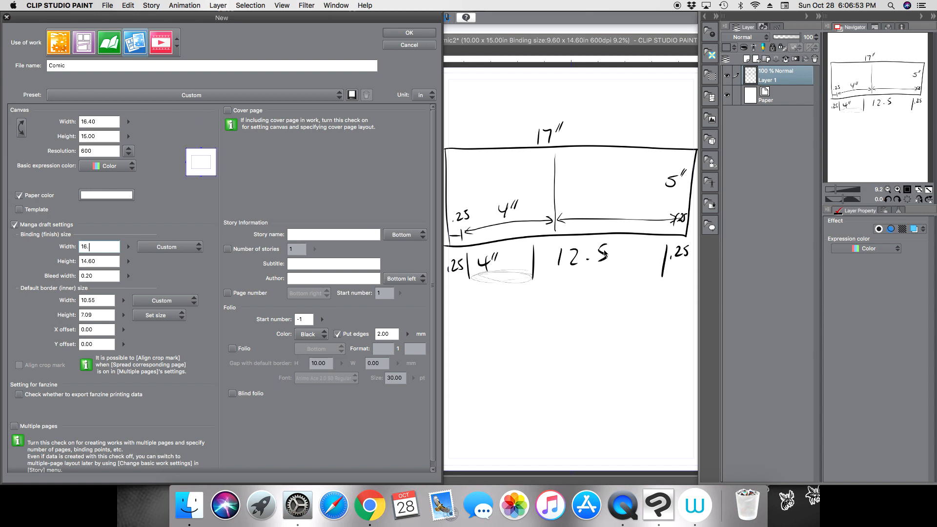
text(5)
key(Tab)
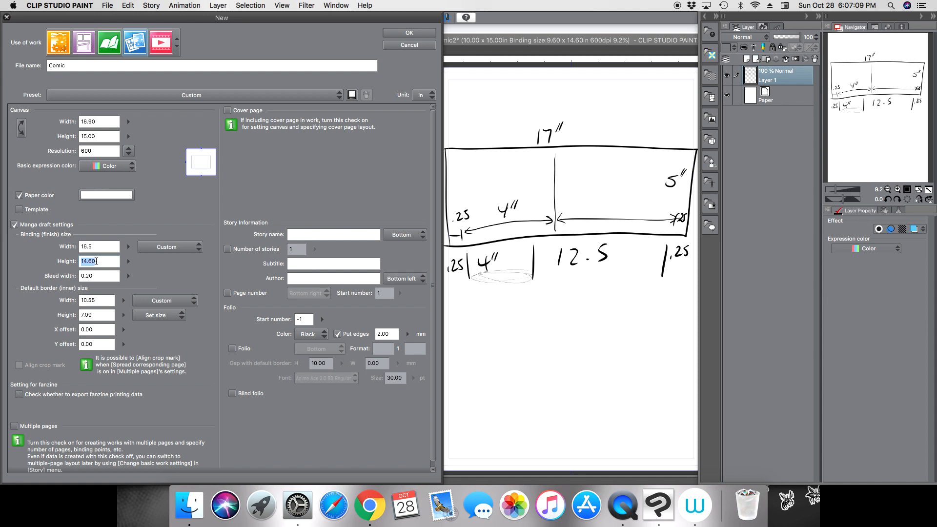
text(4)
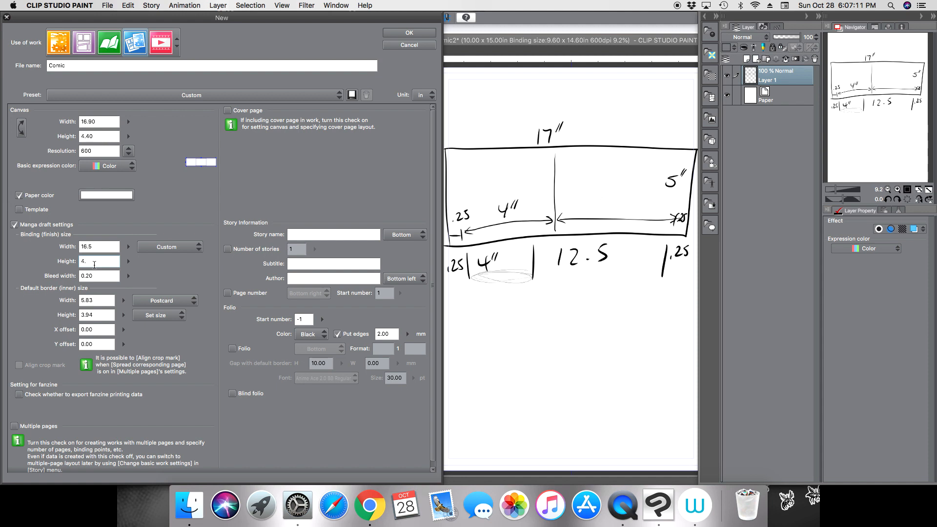
text(.5)
- Set the bleed width to 0.25 in
click(103, 275)
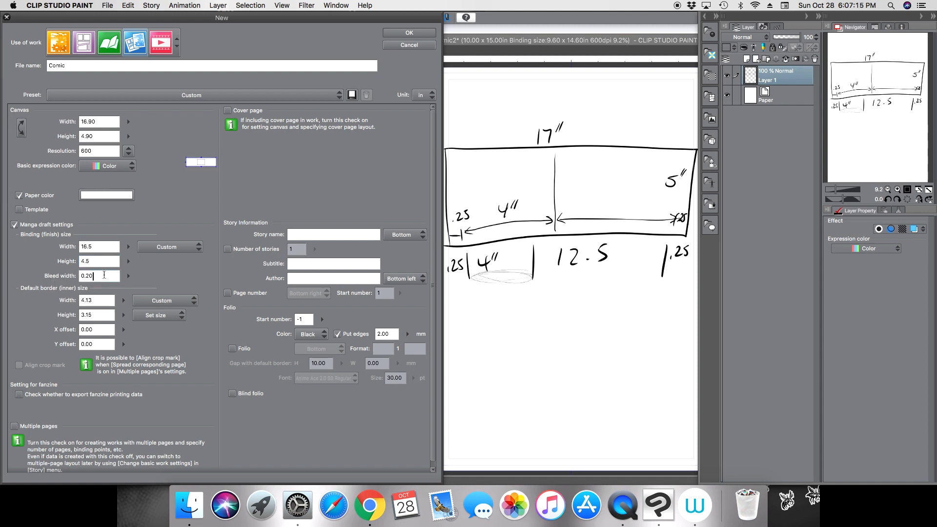
key(BackSpace)
text(5)
- Set the default border (inner) size to 12.5 in wide and 4.5 in high
click(100, 299)
double_click(90, 300)
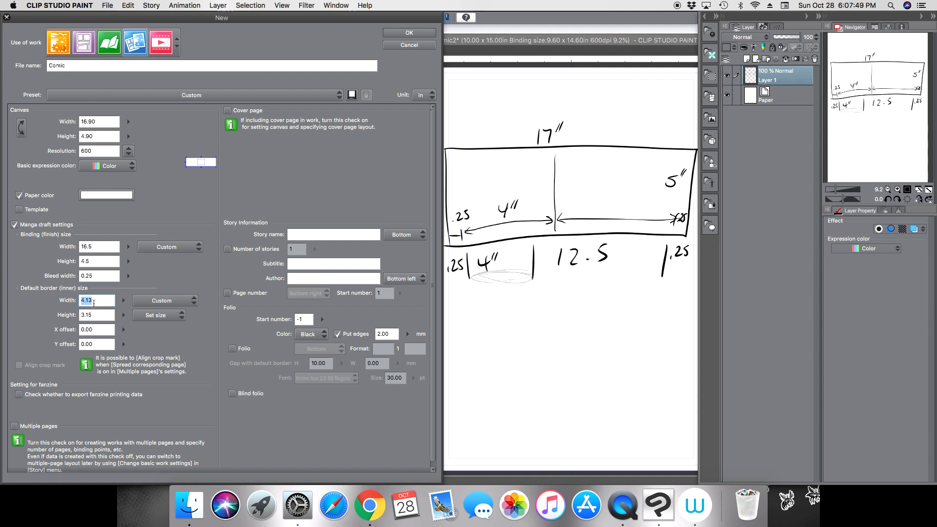
text(12.5)
key(Tab)
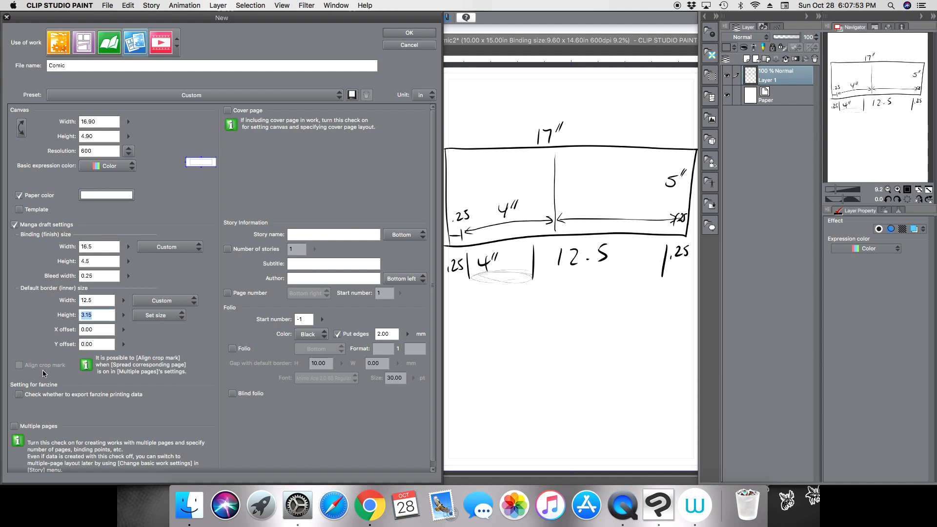
text(4.5)
click(98, 328)
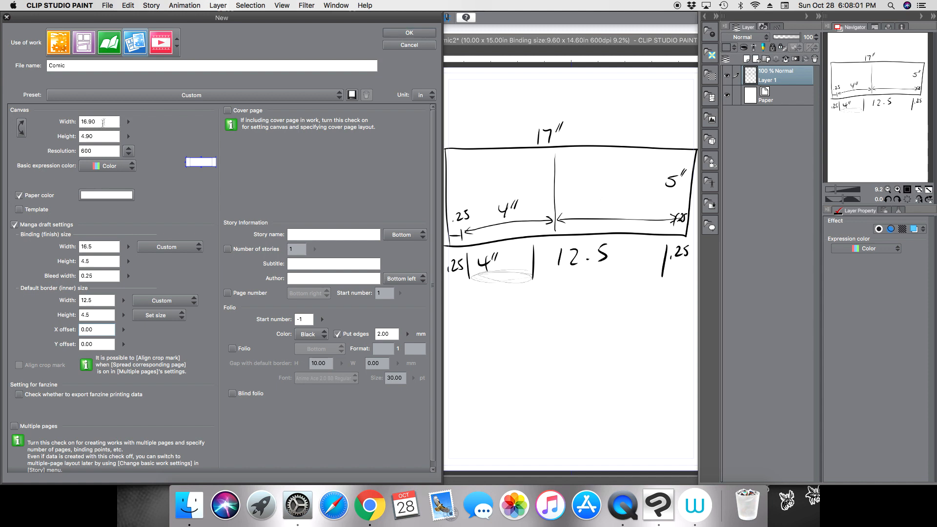
- Set the canvas to 17 by 5 in at 300 dpi and create the document
click(71, 117)
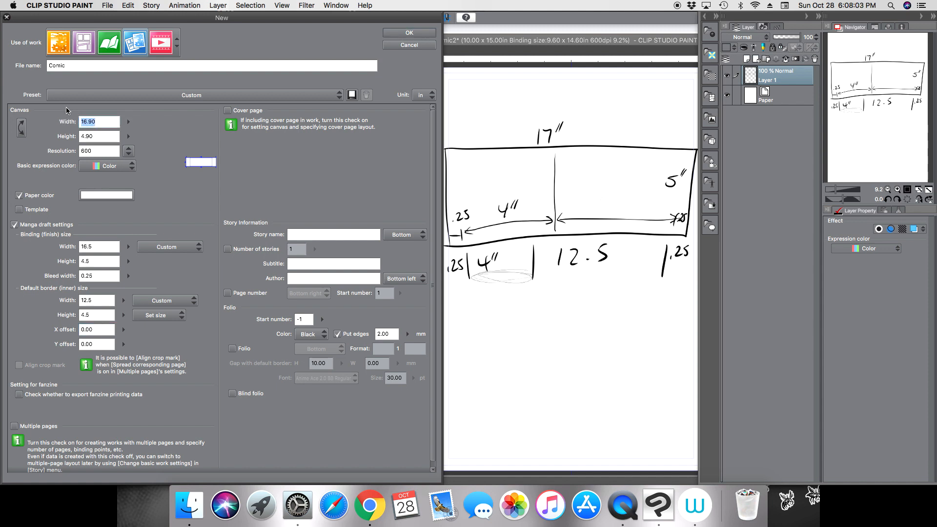
text(17)
key(Tab)
text(5)
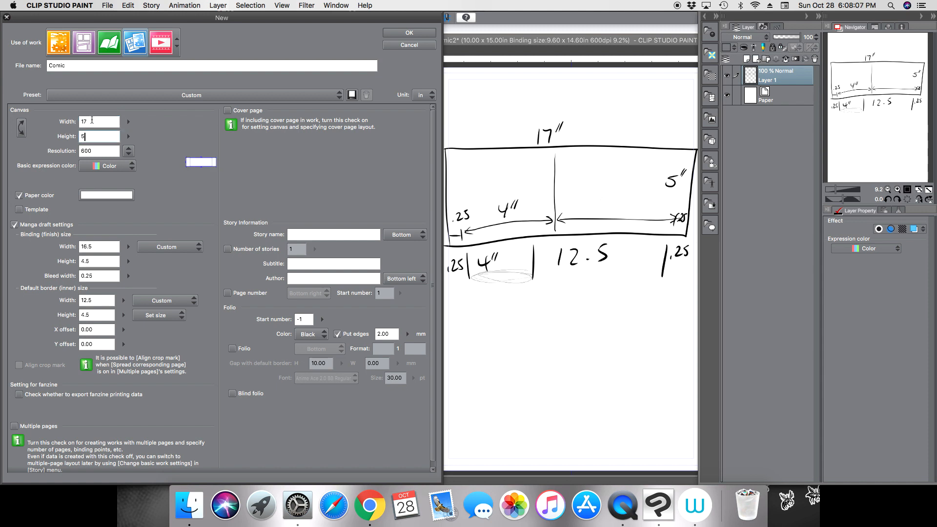
click(119, 151)
click(126, 150)
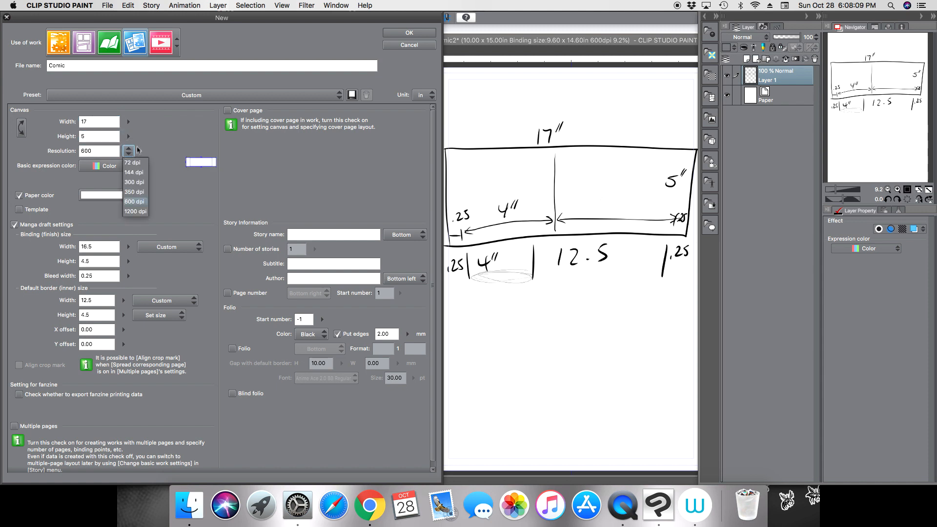
click(141, 178)
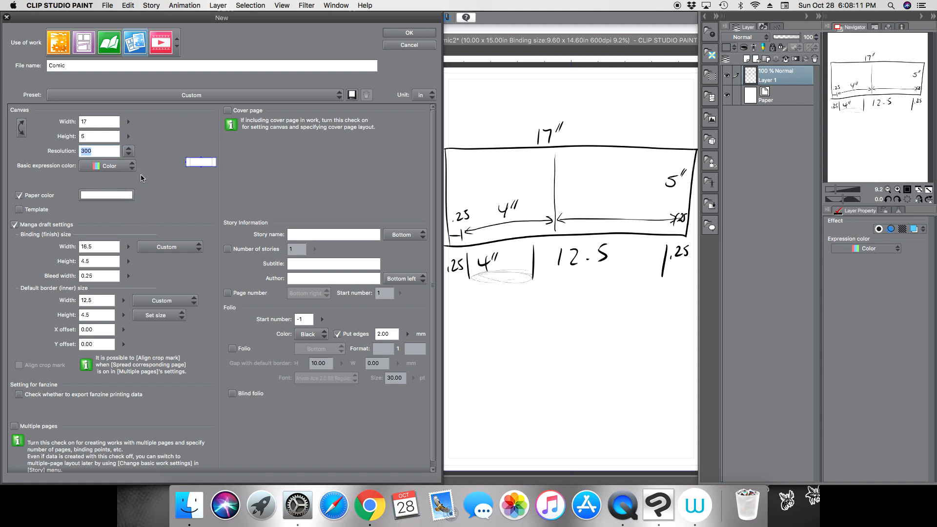
click(409, 34)
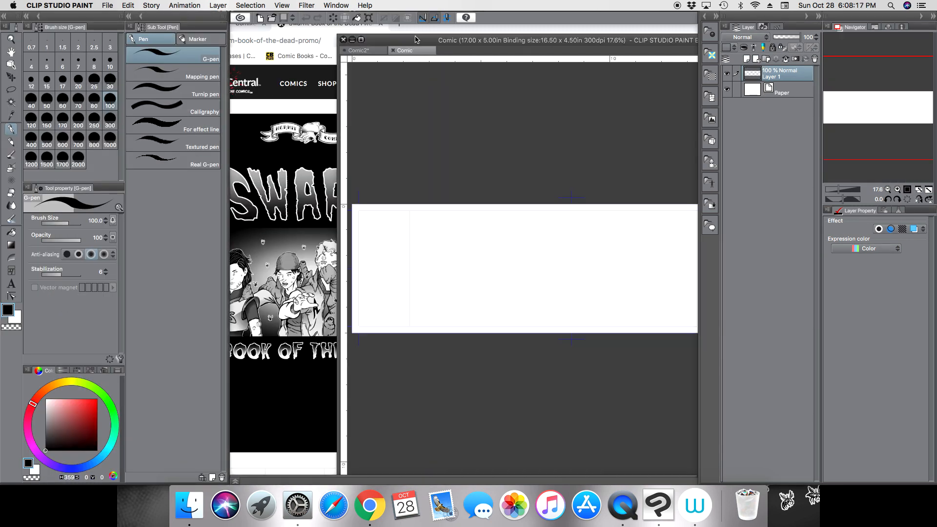
- Fit the new canvas window into the workspace between the tool and layer palettes
drag(471, 39, 353, 30)
click(243, 41)
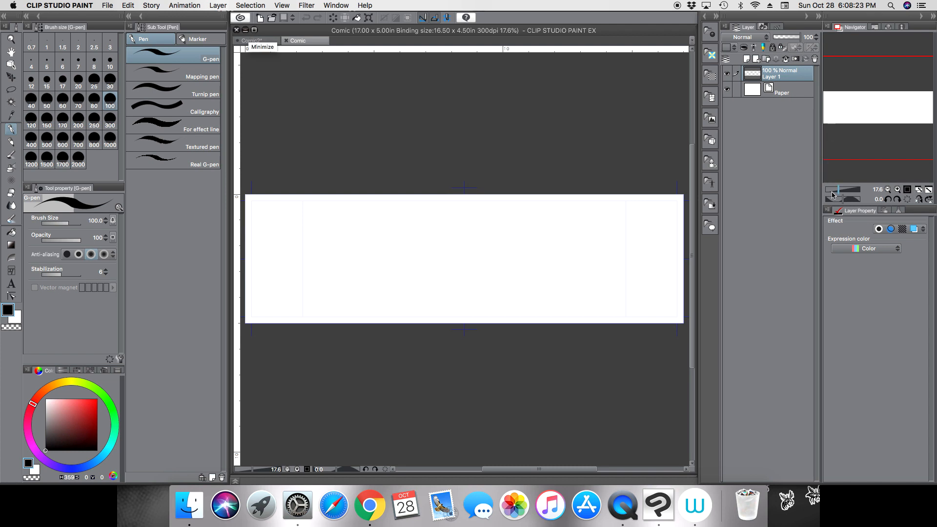
drag(838, 189, 841, 189)
drag(855, 101, 813, 100)
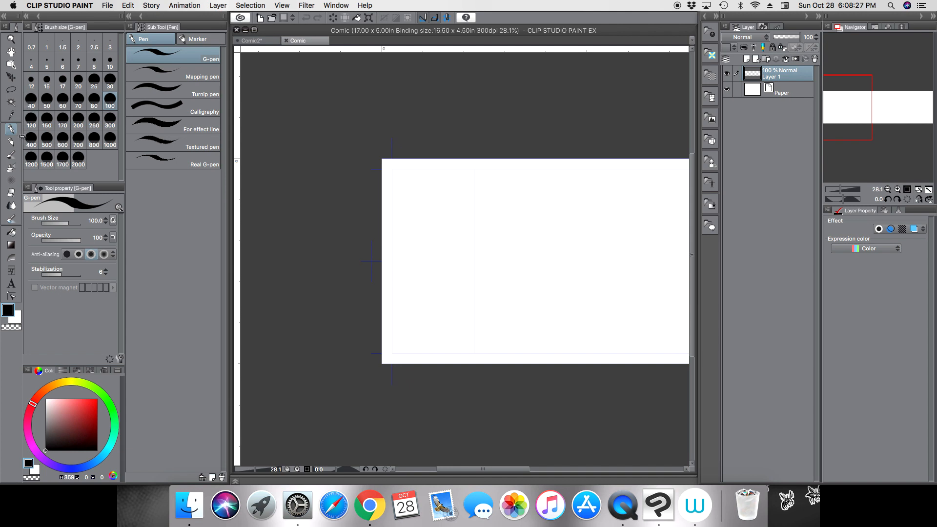
click(11, 270)
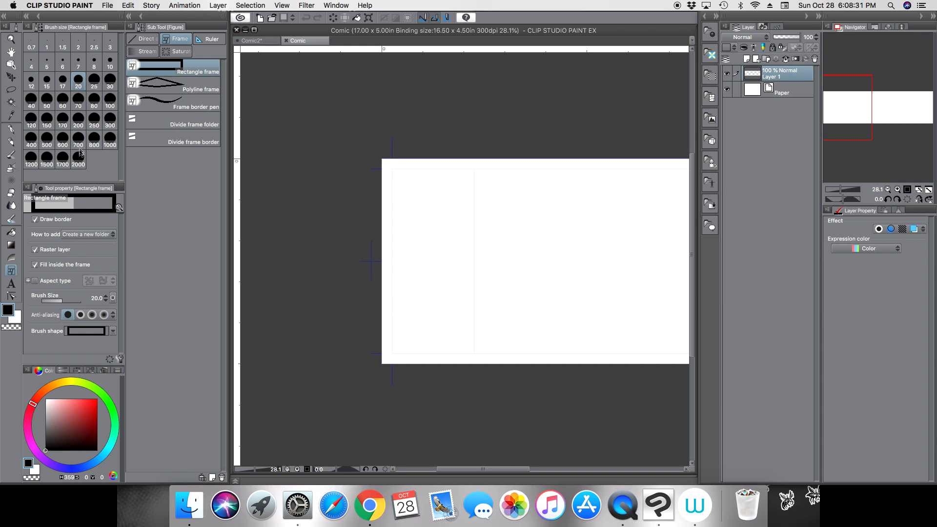
drag(392, 169, 596, 352)
click(306, 18)
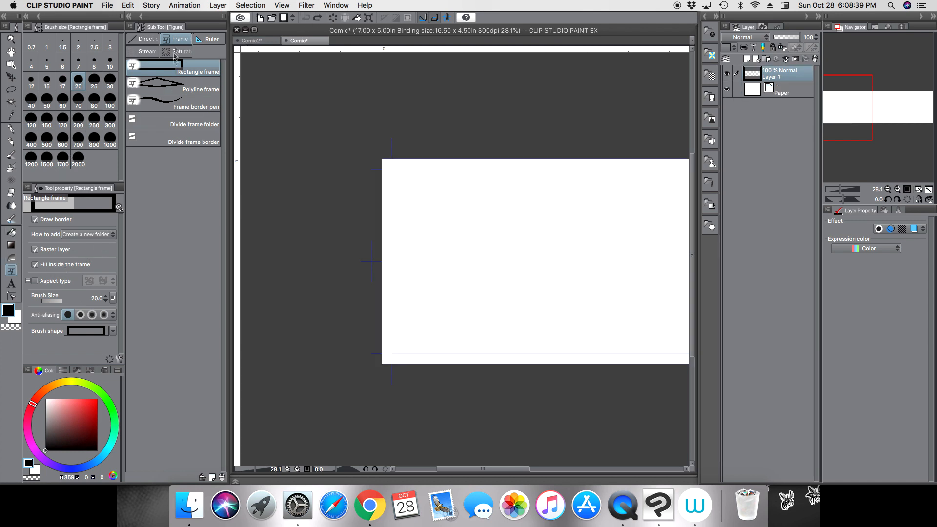
- Draw a black rectangle outline with the Rectangle figure tool, starting at the upper-left corner of the binding guides and spanning their full height
click(146, 39)
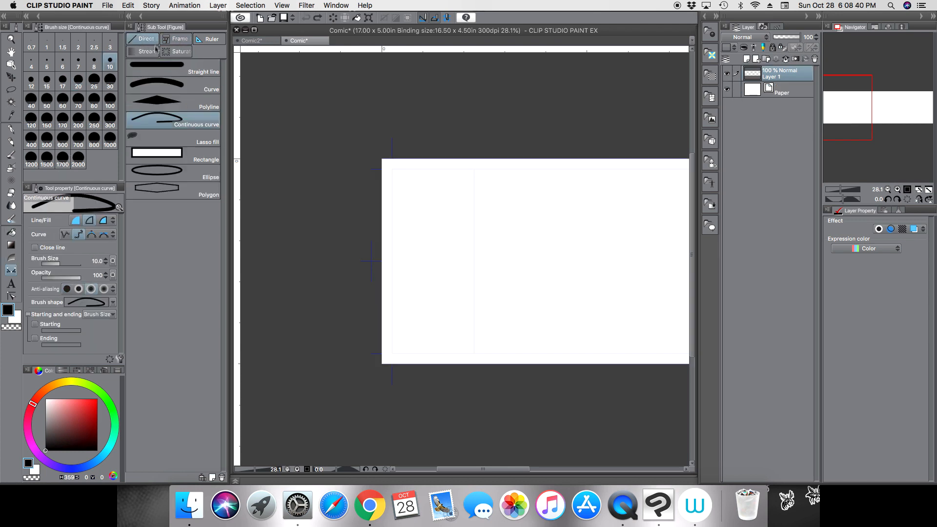
click(187, 154)
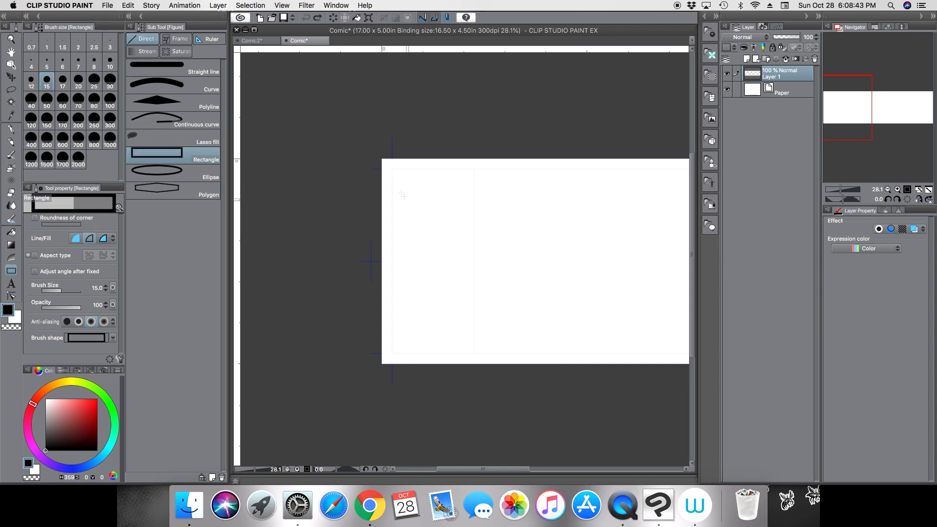
drag(392, 168, 595, 353)
- Erase the rectangle's right side with the Hard eraser at brush size 300, leaving that end open
drag(599, 170, 595, 230)
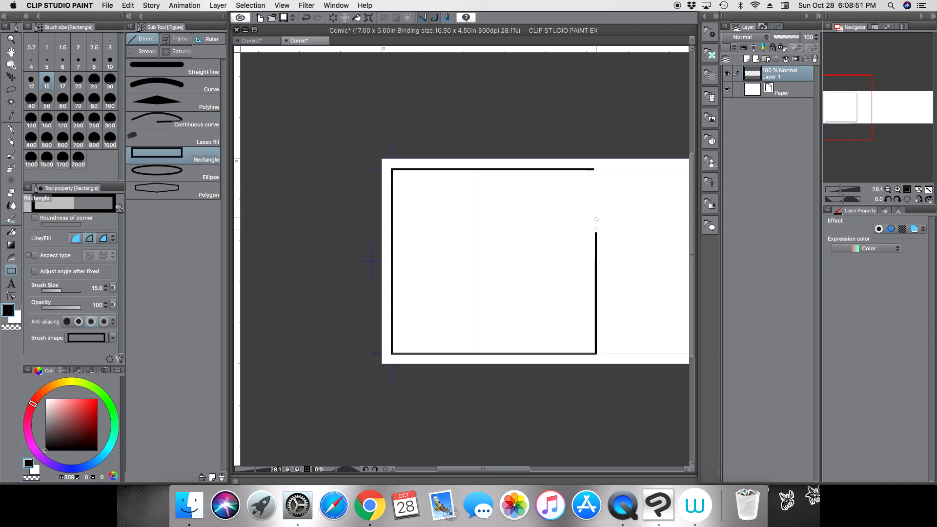
key(e)
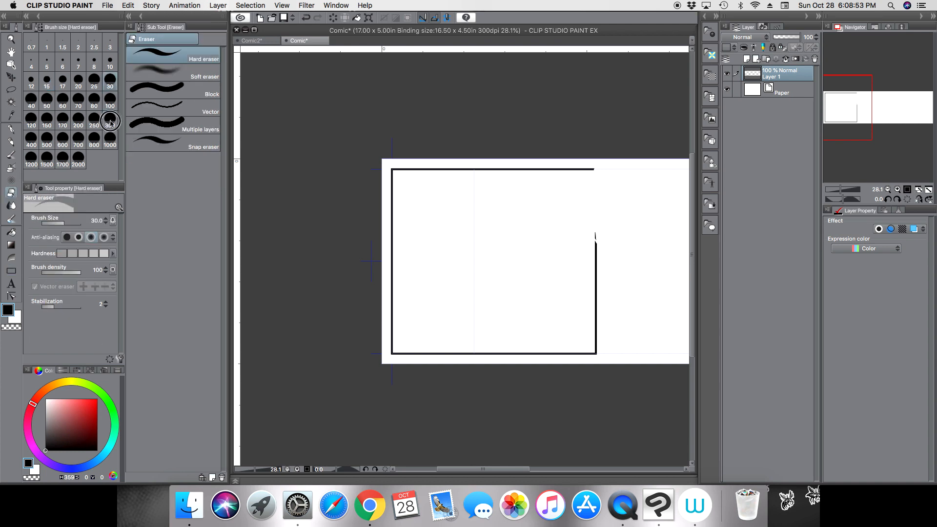
mouse_move(575, 173)
mouse_down()
mouse_move(596, 190)
mouse_move(598, 372)
mouse_move(590, 124)
mouse_move(593, 345)
mouse_up()
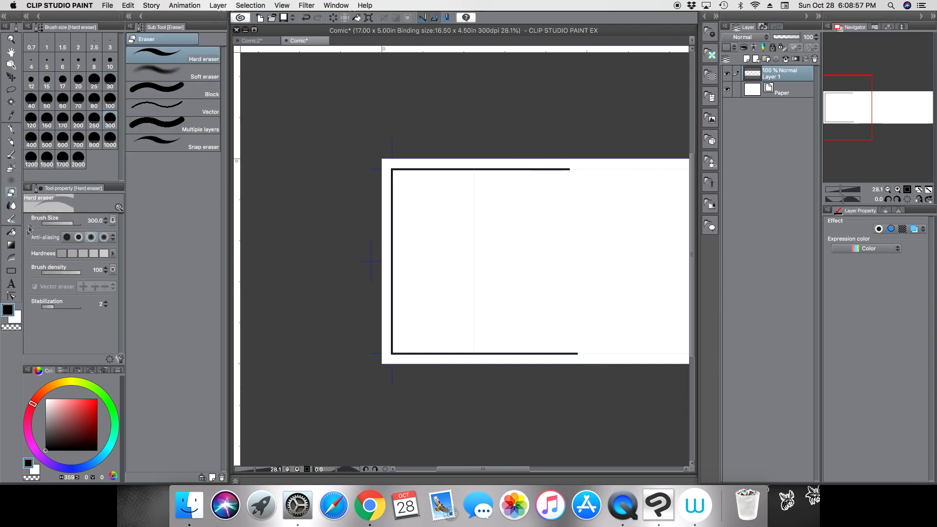
- Draw a vertical black line with the Straight line tool at brush size 30 along the inner border guide, between the outline's two horizontal edges
click(11, 270)
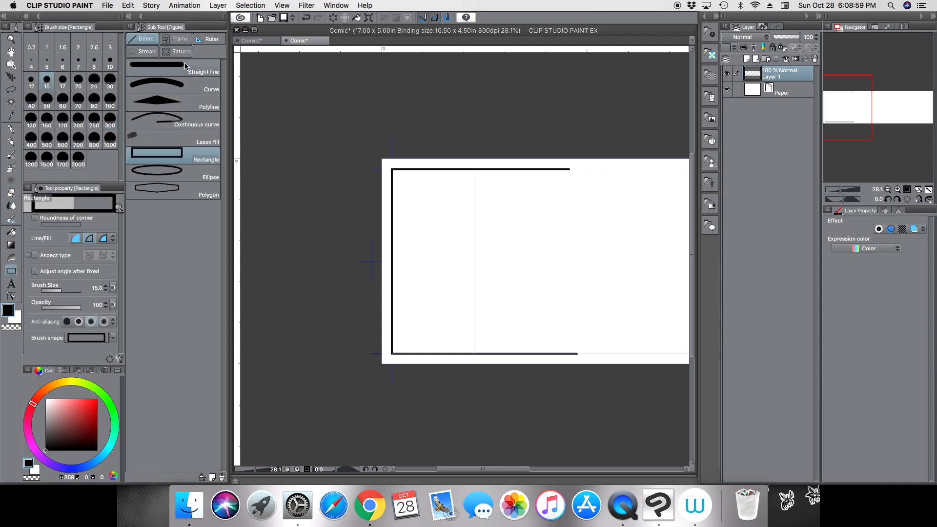
click(190, 67)
drag(476, 174, 474, 351)
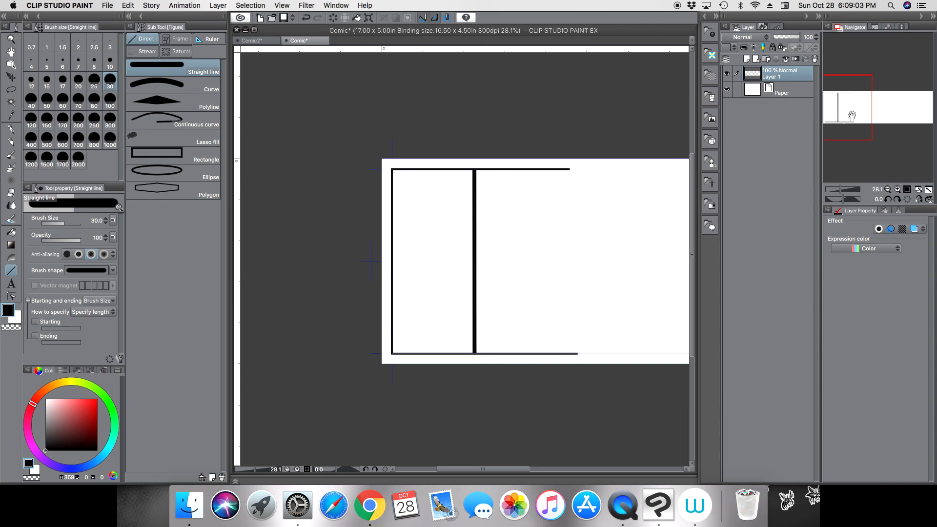
- Handwrite 0.25 with the G-pen at size 10 beside the strip's left margin, with an arrow pointing to the bleed gap
drag(841, 191, 842, 191)
drag(847, 112, 885, 109)
click(10, 130)
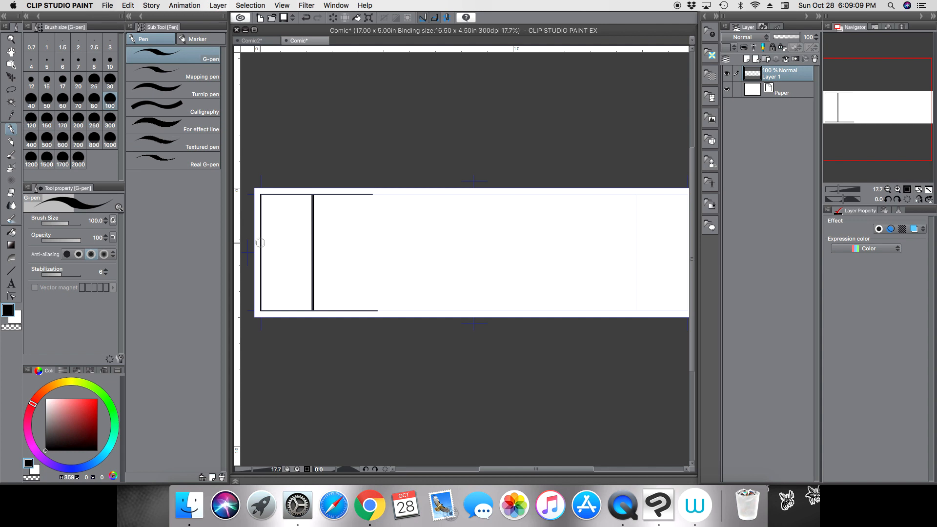
click(110, 62)
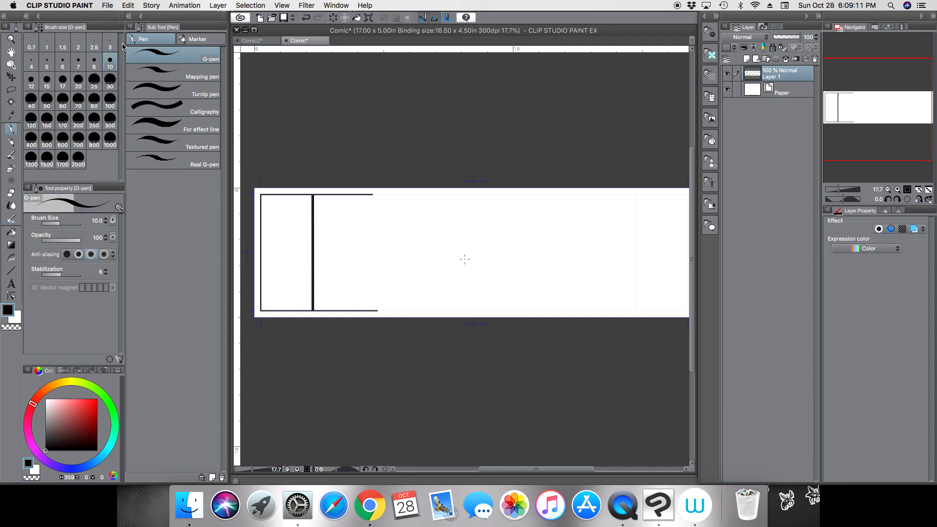
mouse_move(262, 232)
mouse_down()
mouse_move(277, 222)
mouse_move(257, 240)
mouse_move(263, 223)
mouse_move(293, 221)
mouse_up()
- Label the sections with the G-pen at size 30: 2 and 12.5 with arrows, then a divider, 2 and 0.25 at the right end
click(110, 81)
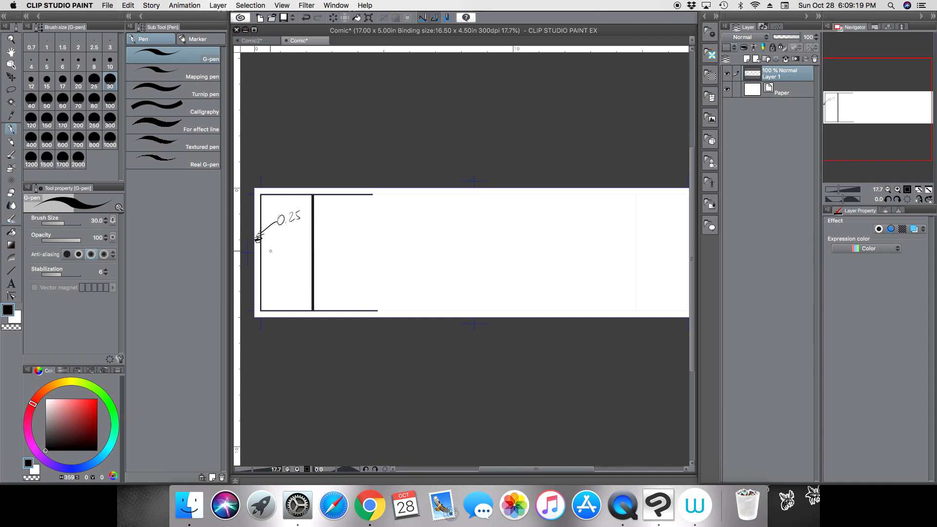
mouse_move(282, 248)
mouse_down()
mouse_move(288, 256)
mouse_move(283, 250)
mouse_up()
drag(289, 250, 501, 245)
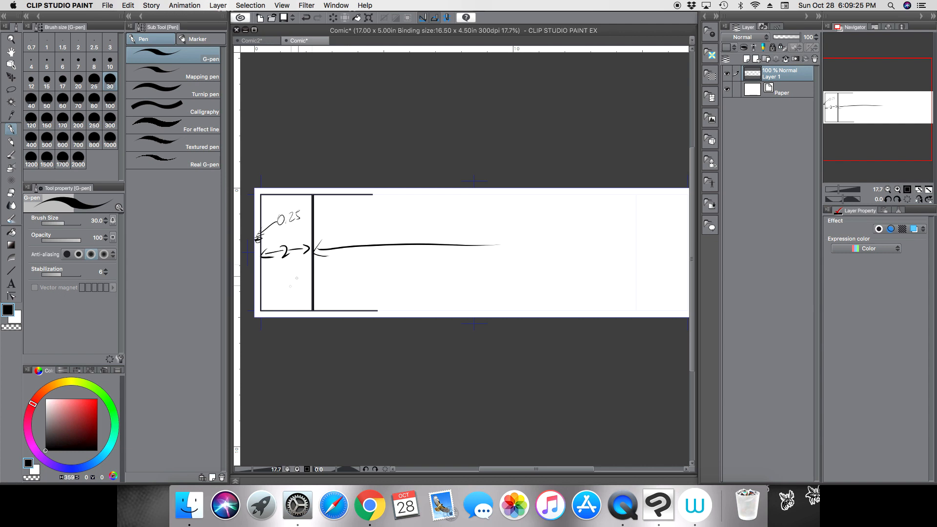
drag(445, 228, 446, 238)
drag(840, 122, 877, 118)
mouse_move(502, 214)
mouse_down()
mouse_move(501, 260)
mouse_move(547, 231)
mouse_move(537, 228)
mouse_up()
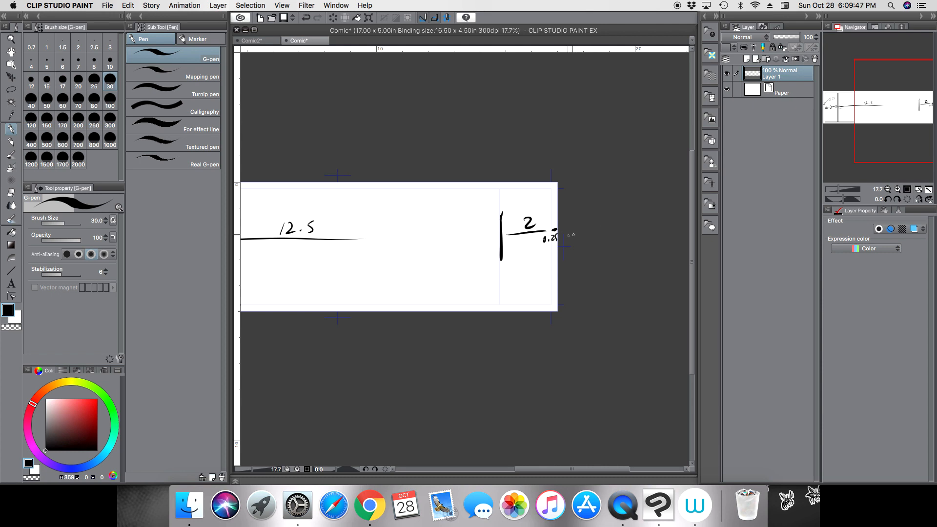
- Handwrite 4 below the left section's 2, and circle the right section's 2 with an arrow sweeping toward the left
drag(888, 131, 849, 146)
drag(363, 217, 362, 239)
drag(874, 126, 897, 128)
mouse_move(564, 195)
mouse_down()
mouse_move(549, 196)
mouse_move(481, 262)
mouse_move(361, 266)
mouse_move(389, 254)
mouse_up()
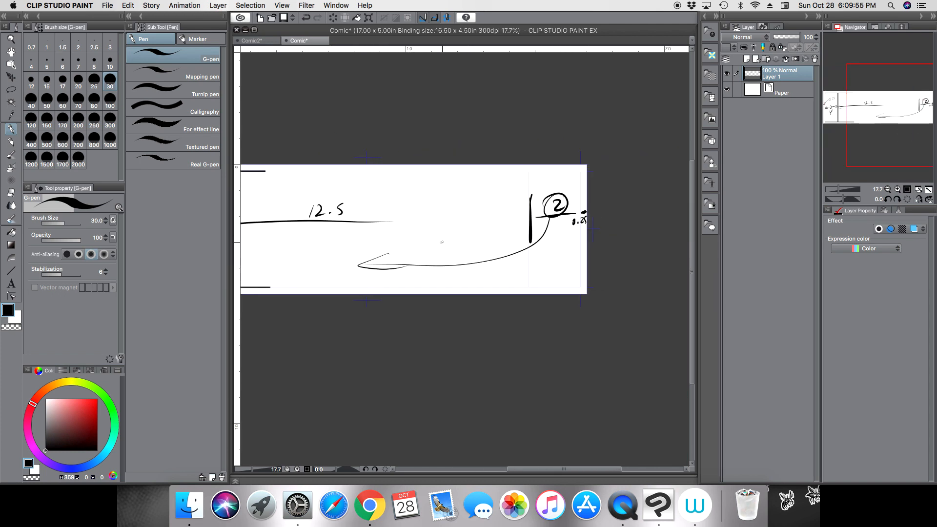
drag(867, 134, 829, 135)
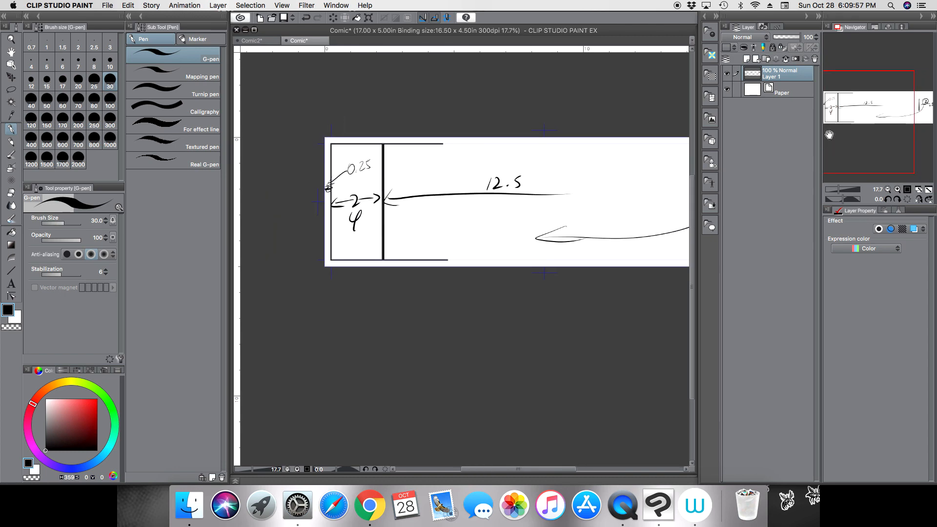
- Create another 17 by 5 in, 300 dpi comic document with the default border's X offset set to 2
click(260, 18)
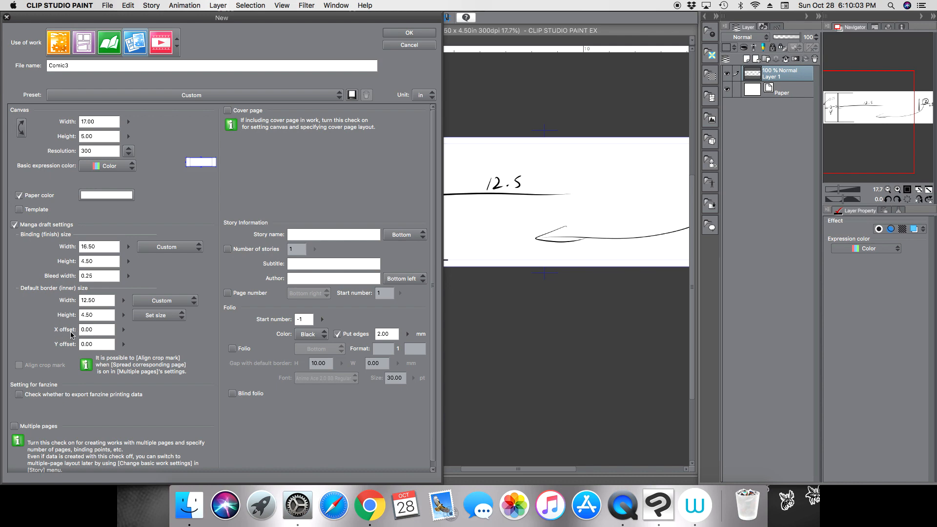
drag(344, 19, 468, 19)
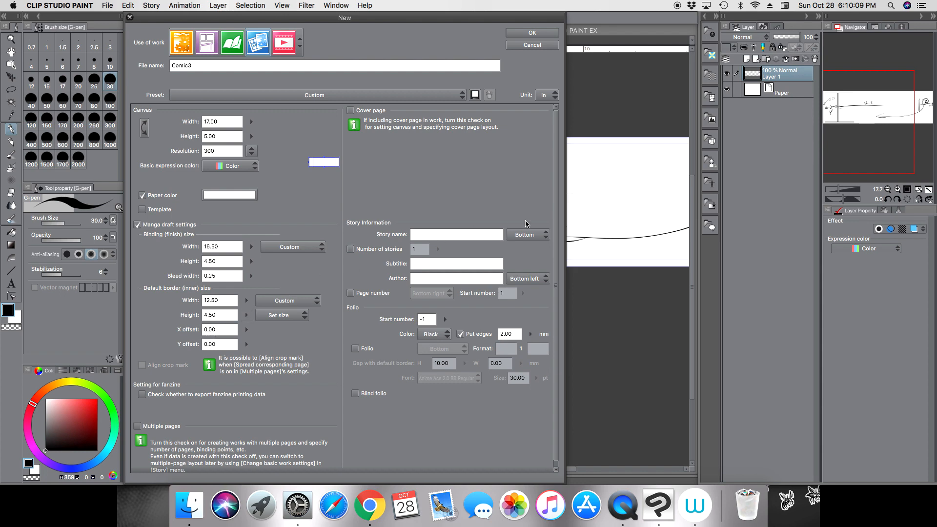
drag(472, 19, 348, 15)
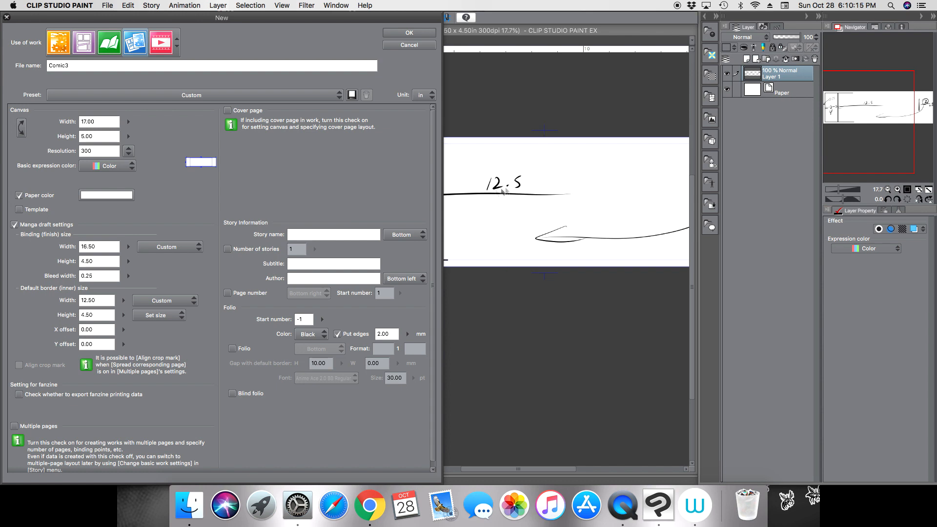
double_click(93, 329)
text(2)
click(412, 34)
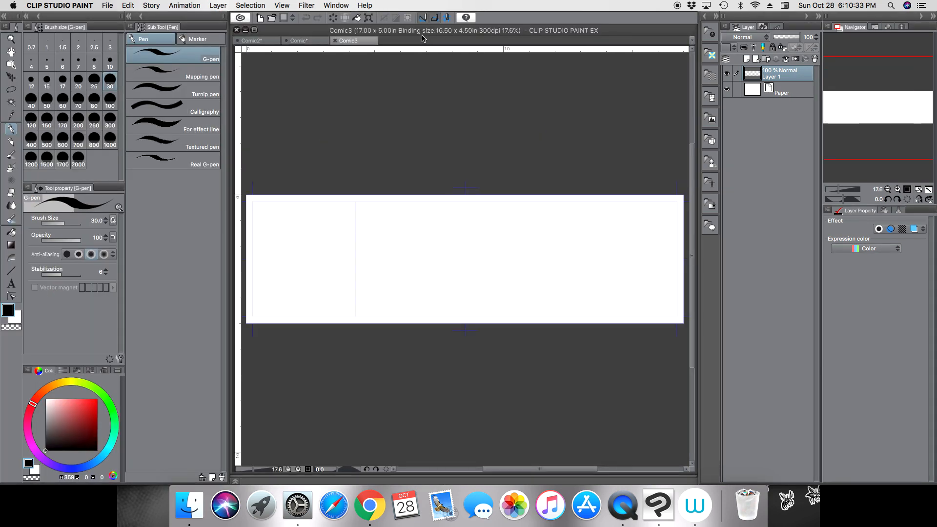
- Draw a frame with the Rectangle frame tool at brush size 20, covering the default border area marked by the guides
click(839, 189)
drag(839, 188, 840, 189)
click(839, 189)
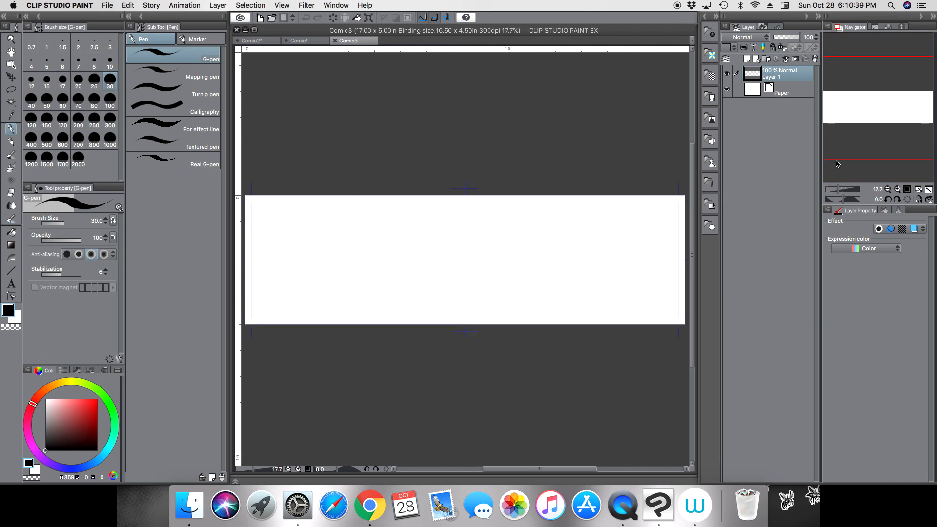
click(10, 270)
click(178, 39)
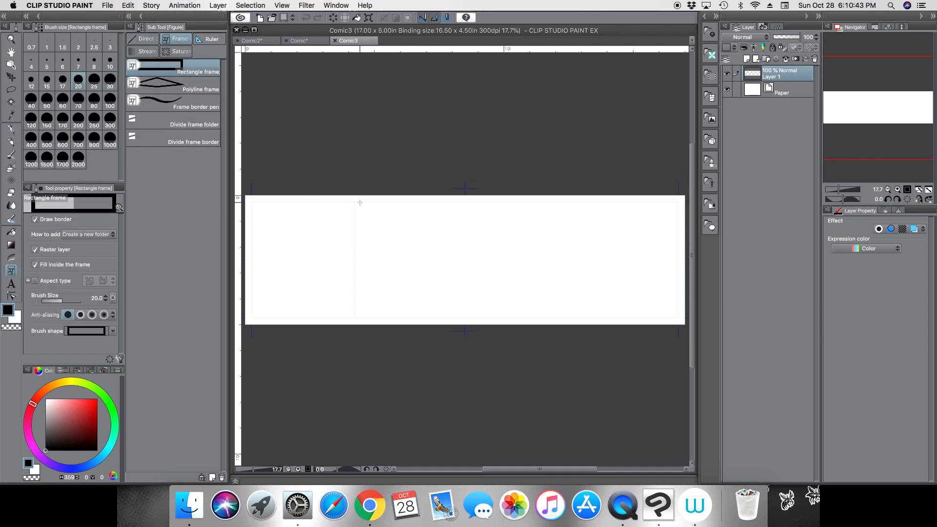
drag(356, 203, 672, 321)
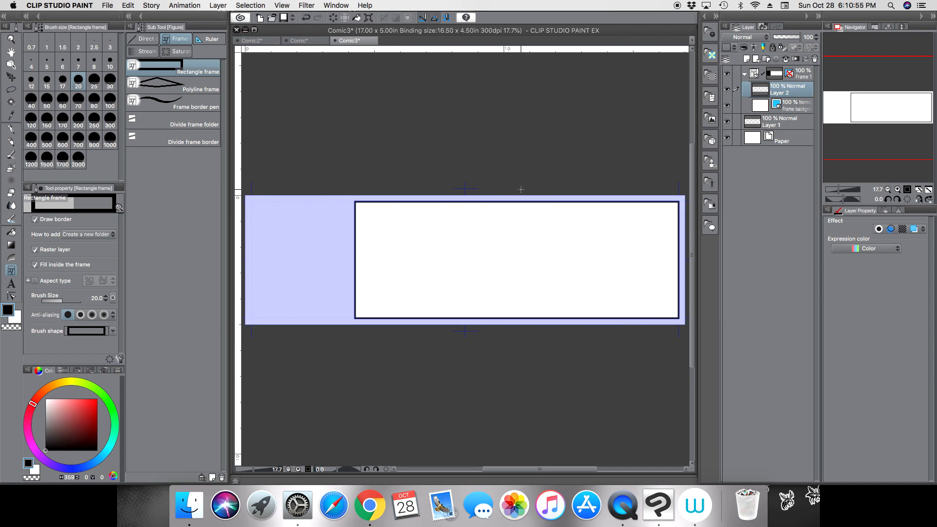
- Divide the Frame 1 border equally into 3 horizontal divisions with vertical divisions disabled, duplicating the layers into each frame folder
click(744, 74)
click(807, 74)
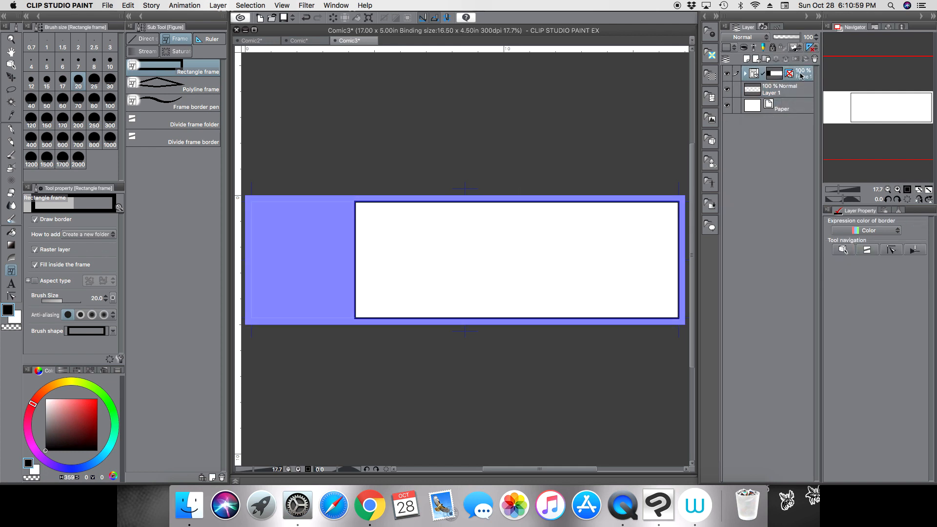
click(807, 73)
click(218, 6)
mouse_move(252, 90)
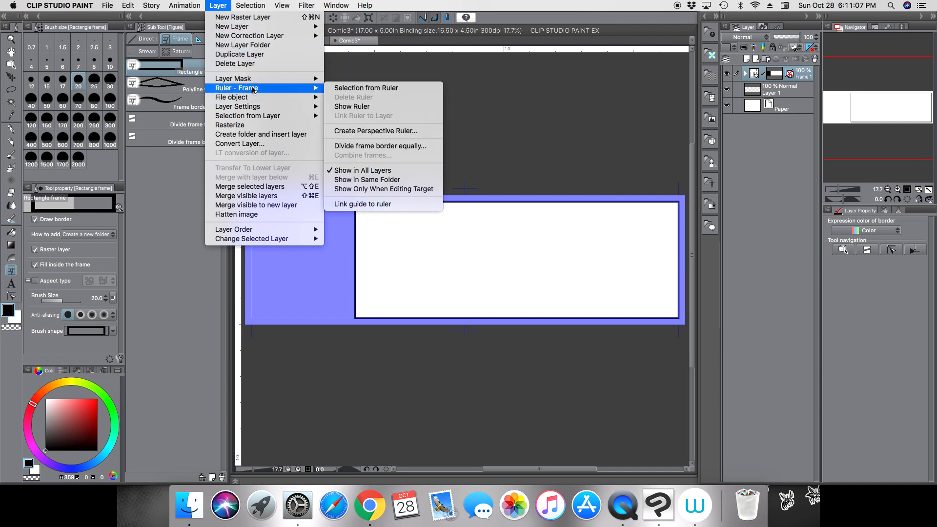
click(370, 146)
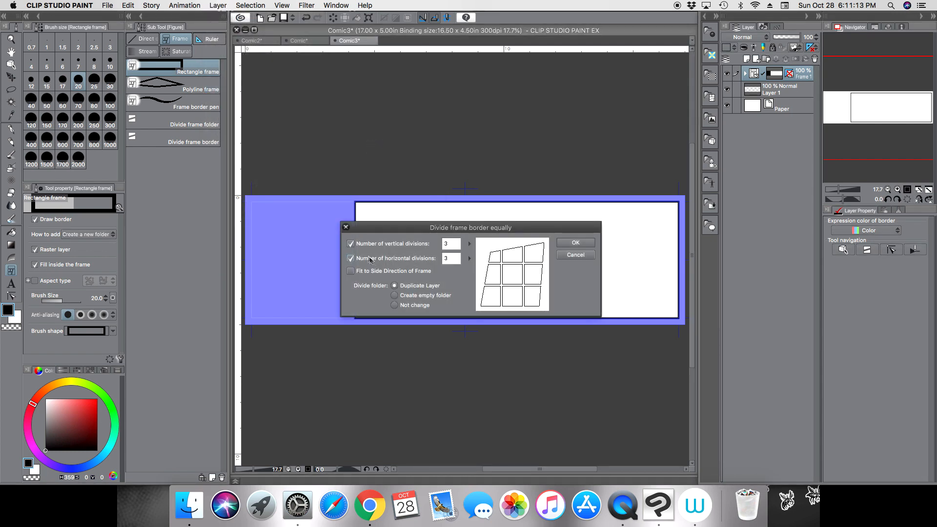
click(351, 259)
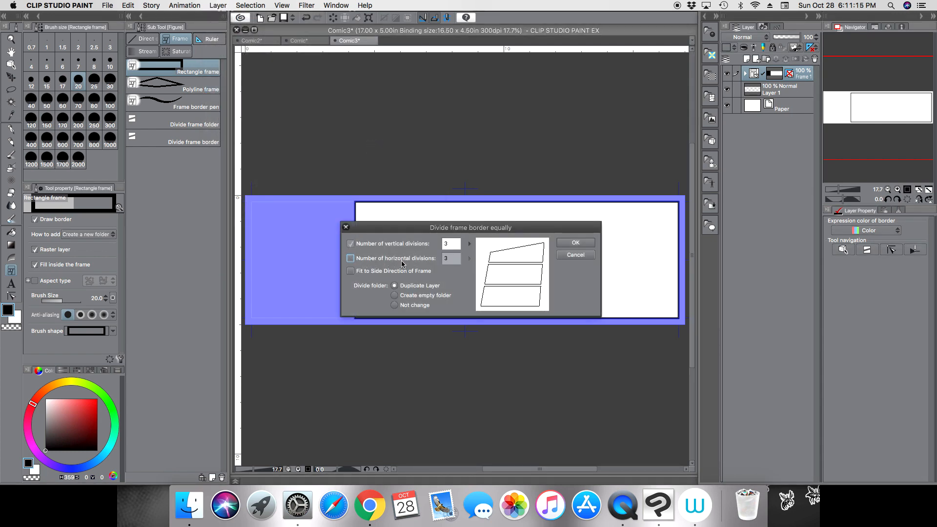
click(350, 258)
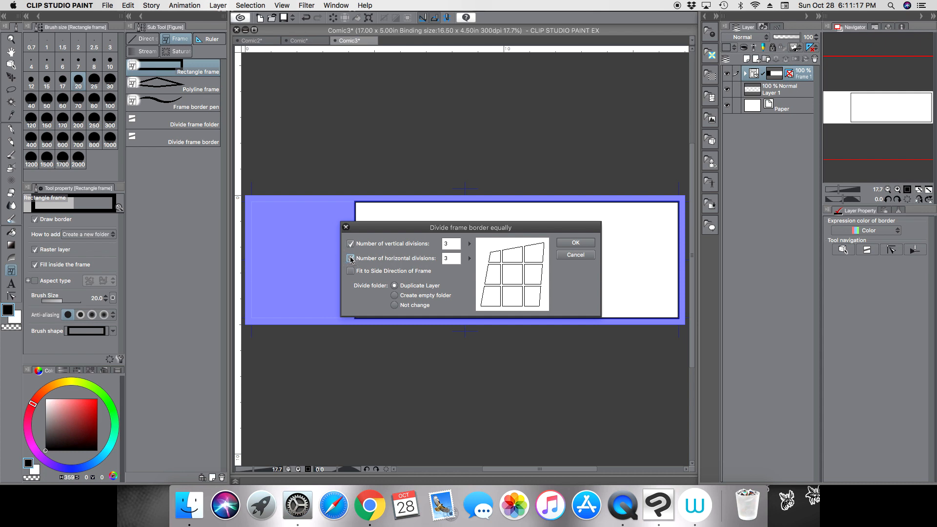
click(351, 244)
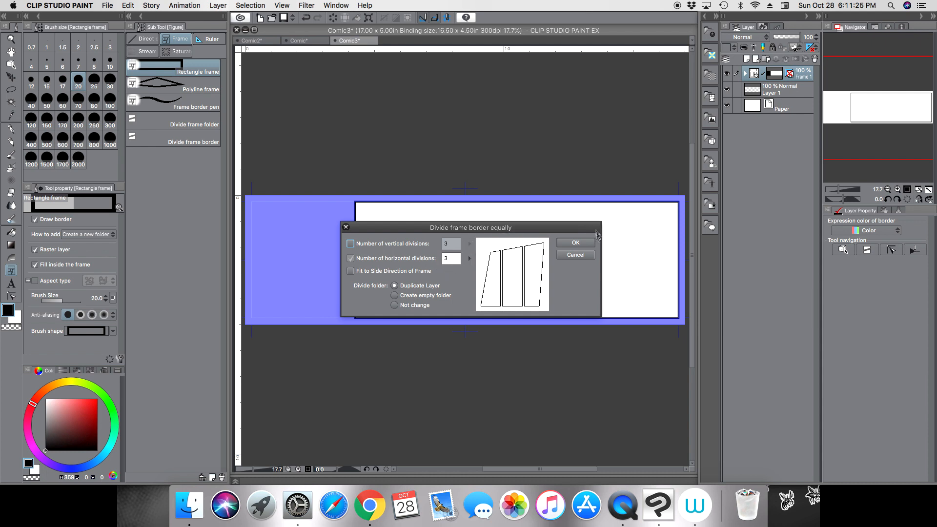
click(587, 243)
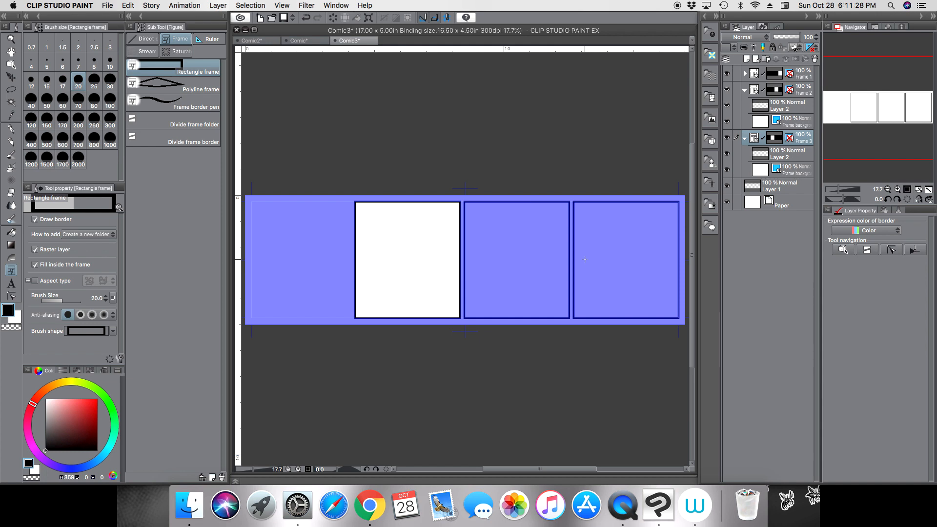
- Collapse the Frame 2 and Frame 3 folders and make Layer 1 the active layer
click(745, 90)
click(746, 106)
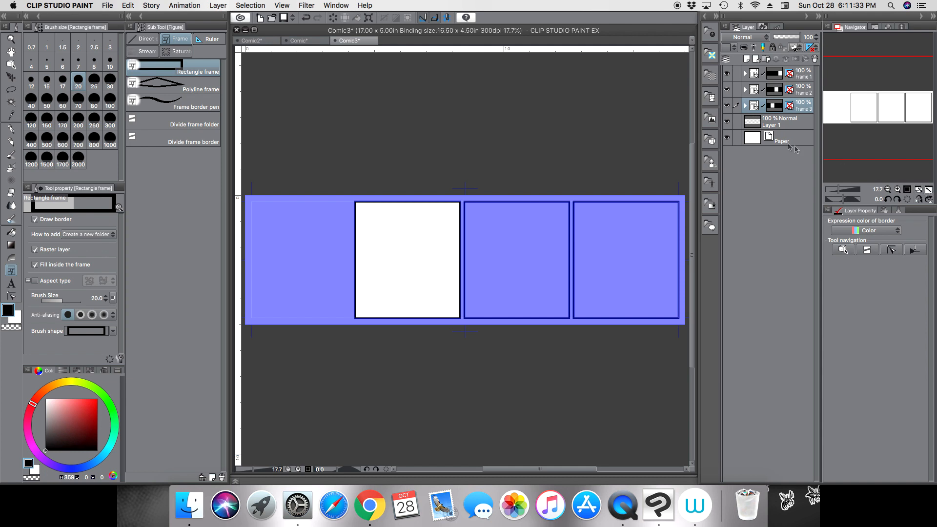
click(783, 122)
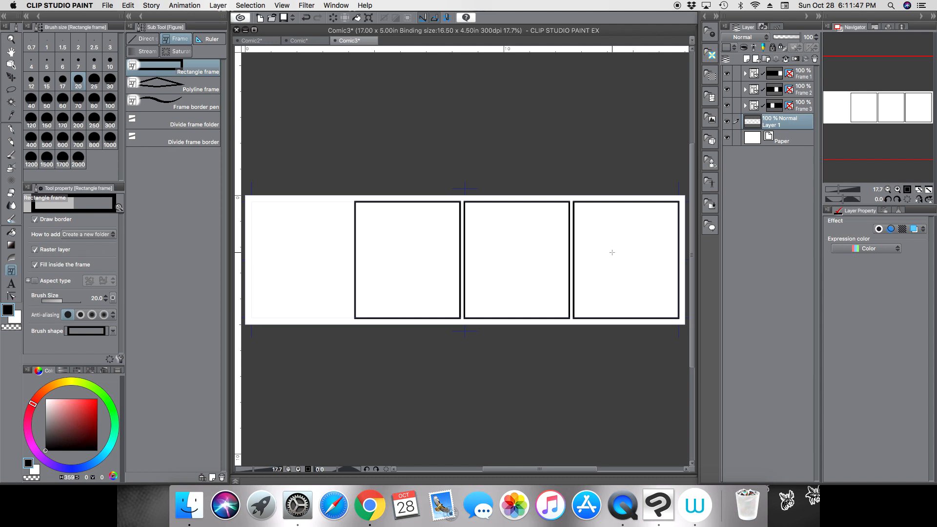
- Scribble over the rightmost panel on Layer 2 inside the Frame 1 folder, using the G-pen at size 100
click(745, 73)
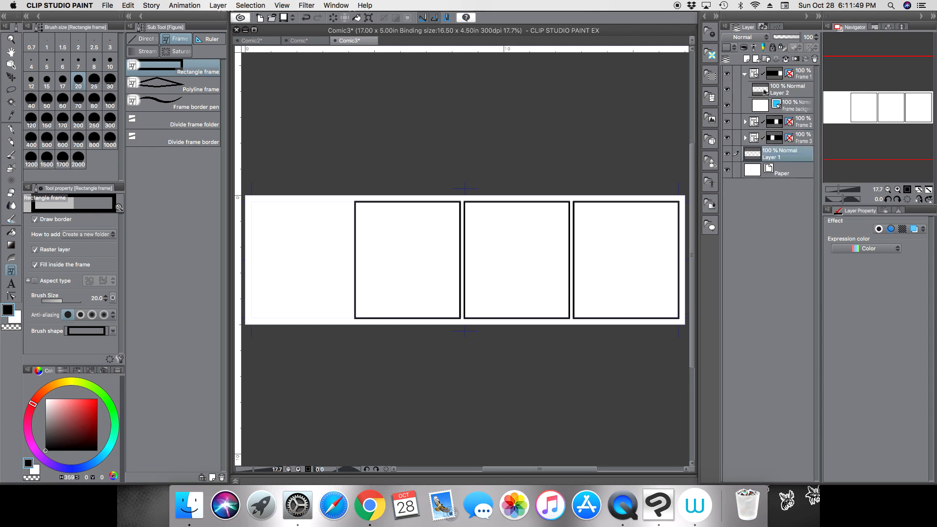
click(764, 92)
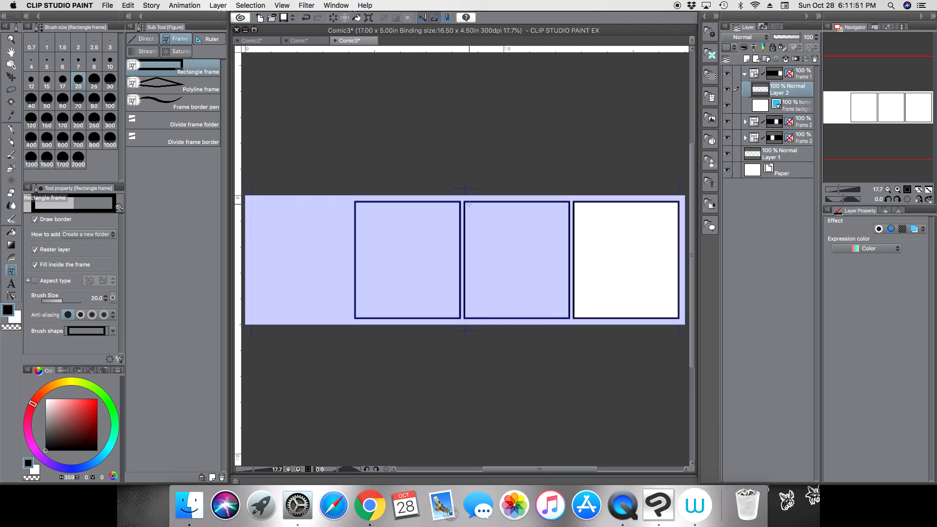
click(10, 128)
mouse_move(588, 210)
mouse_down()
mouse_move(581, 234)
mouse_move(593, 204)
mouse_move(646, 217)
mouse_move(669, 280)
mouse_move(644, 308)
mouse_move(605, 283)
mouse_move(581, 303)
mouse_move(632, 261)
mouse_move(646, 316)
mouse_move(602, 314)
mouse_move(619, 256)
mouse_move(581, 271)
mouse_move(654, 210)
mouse_move(673, 215)
mouse_move(639, 255)
mouse_move(669, 308)
mouse_move(620, 205)
mouse_move(610, 249)
mouse_up()
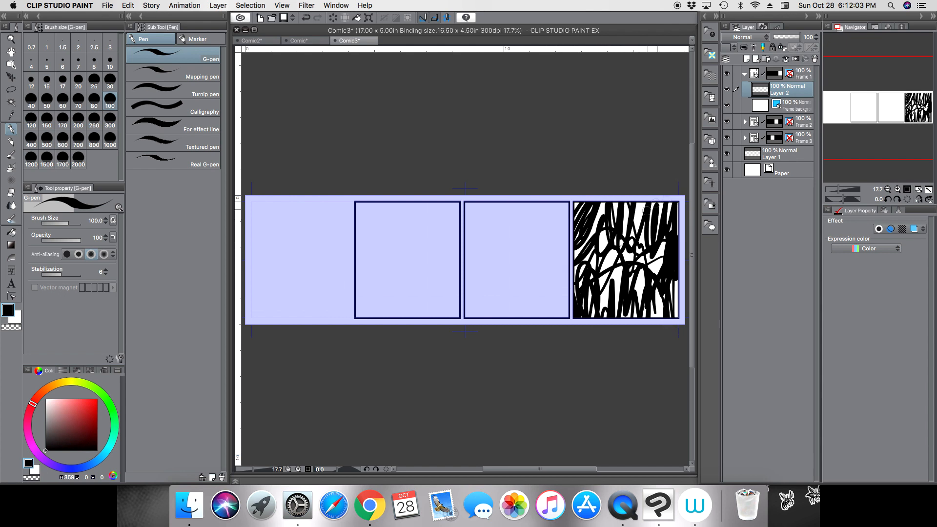
- Collapse the Frame 1 folder and hatch the middle panel with G-pen strokes on Layer 2 inside the Frame 2 folder
click(744, 74)
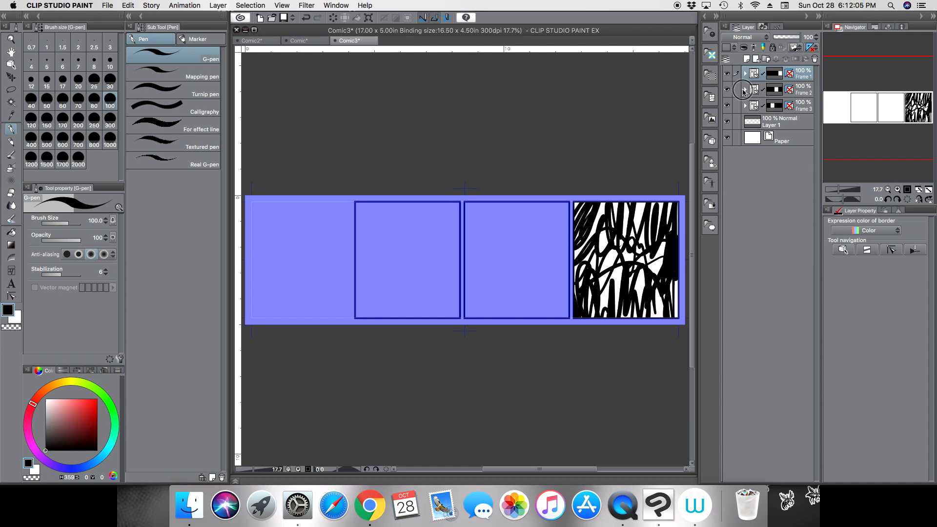
click(744, 90)
click(781, 105)
mouse_move(585, 178)
mouse_down()
mouse_move(435, 230)
mouse_move(394, 282)
mouse_move(549, 191)
mouse_move(591, 201)
mouse_move(566, 314)
mouse_move(508, 174)
mouse_move(597, 269)
mouse_up()
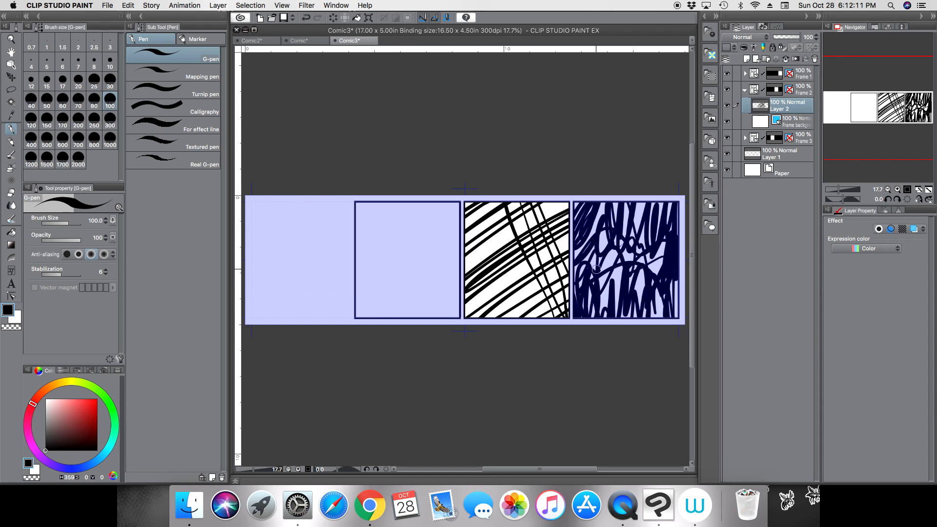
- Collapse the Frame 2 folder and handwrite "Title" and a byline with the author's first name on Layer 1, in the empty left section
click(745, 89)
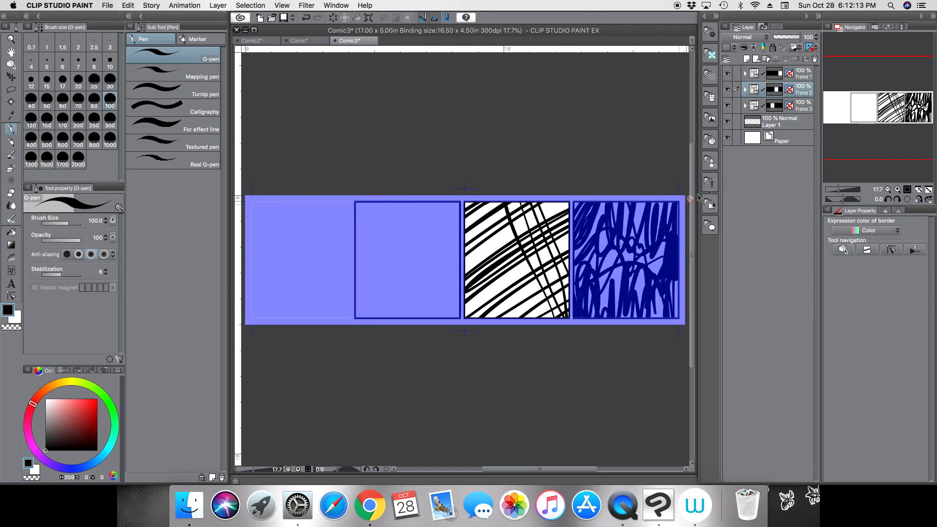
click(781, 123)
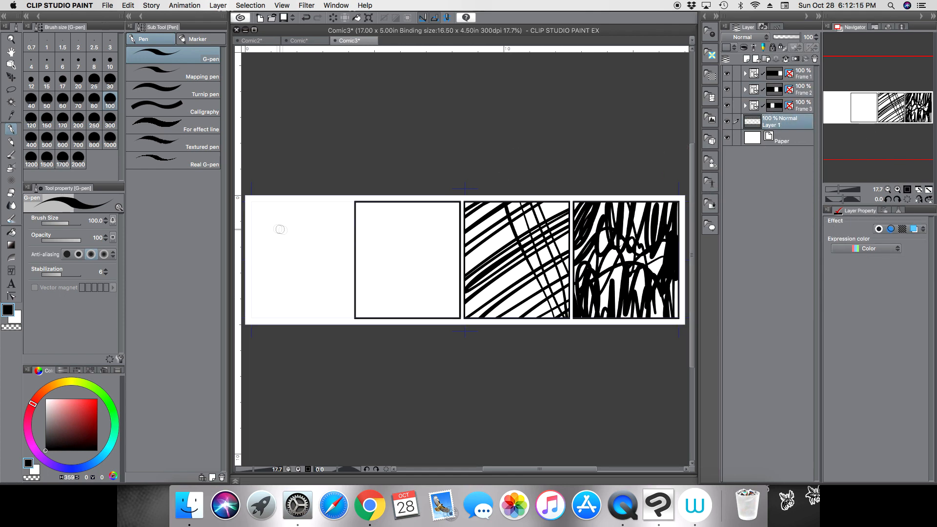
mouse_move(267, 209)
mouse_down()
mouse_move(266, 235)
mouse_move(286, 206)
mouse_move(279, 234)
mouse_move(296, 221)
mouse_move(299, 233)
mouse_up()
click(280, 218)
mouse_move(305, 223)
mouse_down()
mouse_move(273, 255)
mouse_move(281, 280)
mouse_up()
click(289, 251)
click(290, 259)
mouse_move(302, 242)
mouse_down()
mouse_move(298, 268)
mouse_move(315, 259)
mouse_up()
mouse_move(324, 232)
mouse_down()
mouse_move(326, 254)
mouse_move(336, 248)
mouse_move(342, 259)
mouse_up()
drag(343, 248, 352, 243)
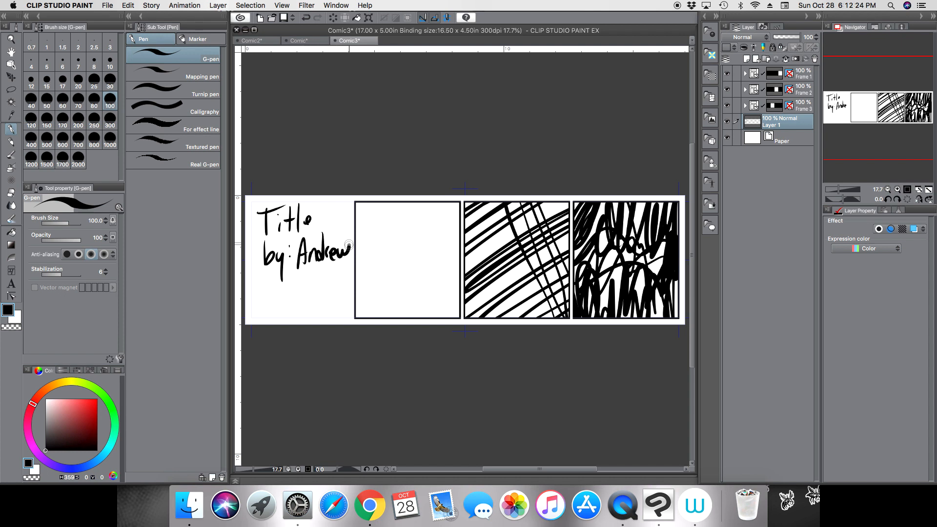
double_click(786, 124)
click(795, 115)
- Switch to Chrome and view the ComixCentral product pages for Swarm: Book of Fear and Swarm: Book of the Dead PROMO
click(370, 494)
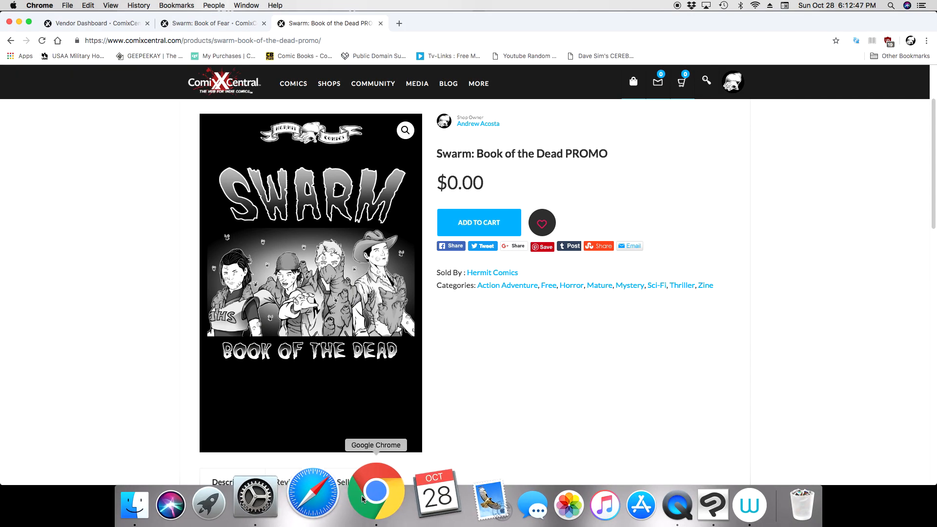
click(240, 29)
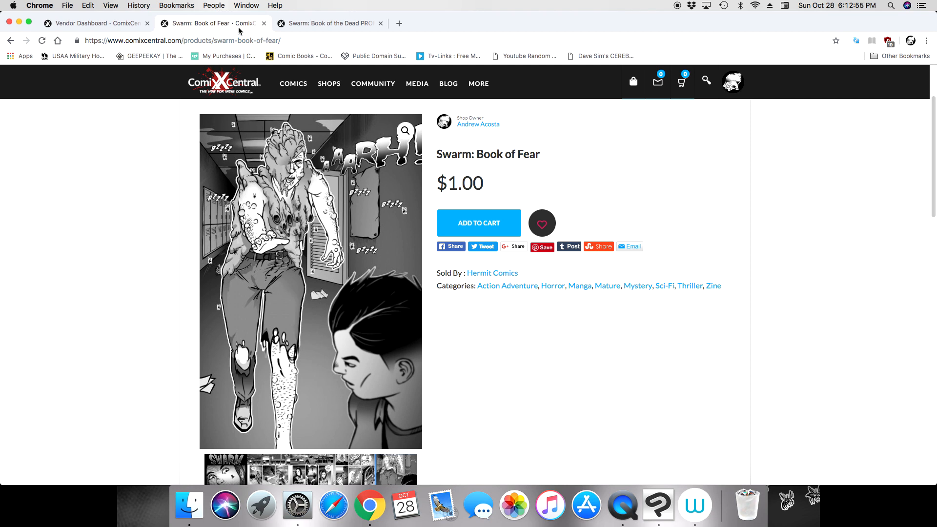
click(325, 28)
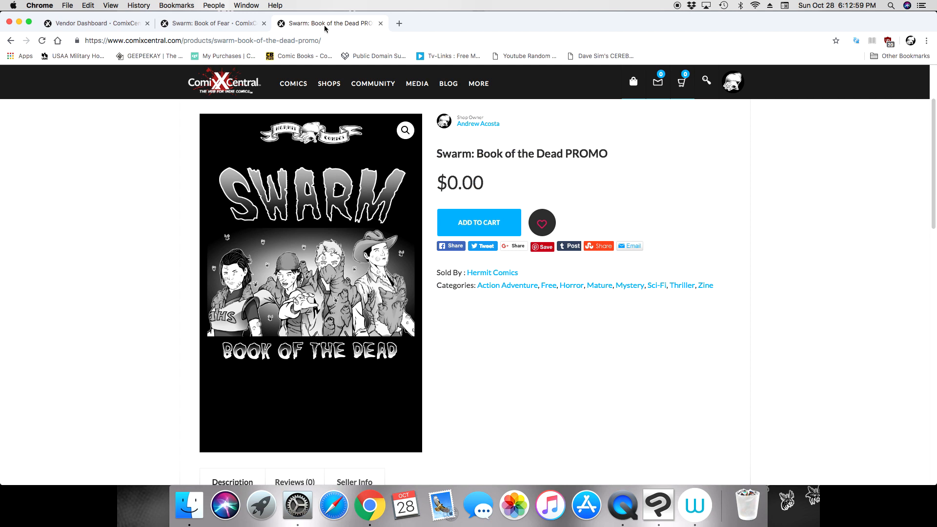